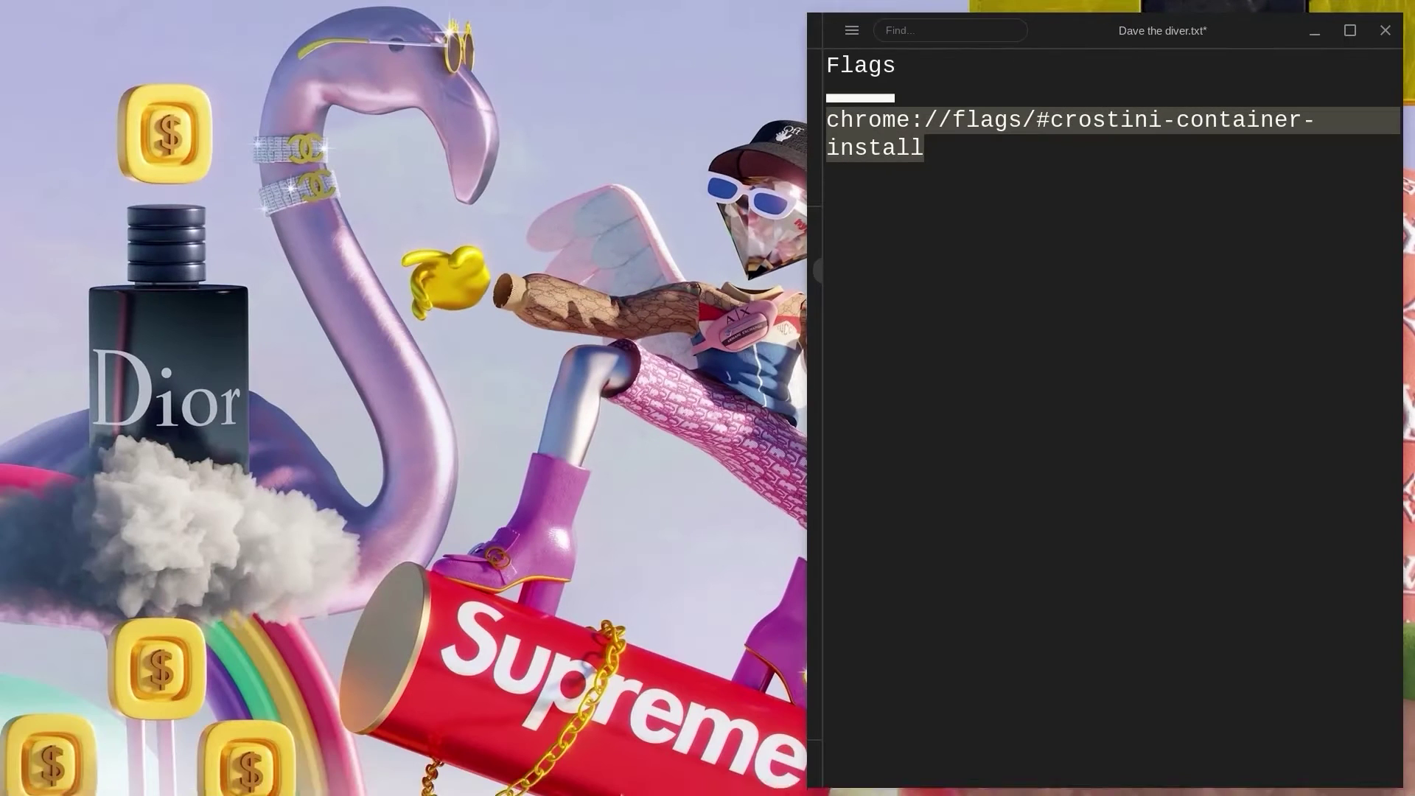
Open a new Google Chrome tab for the crostini-container-install flag address.
click(564, 779)
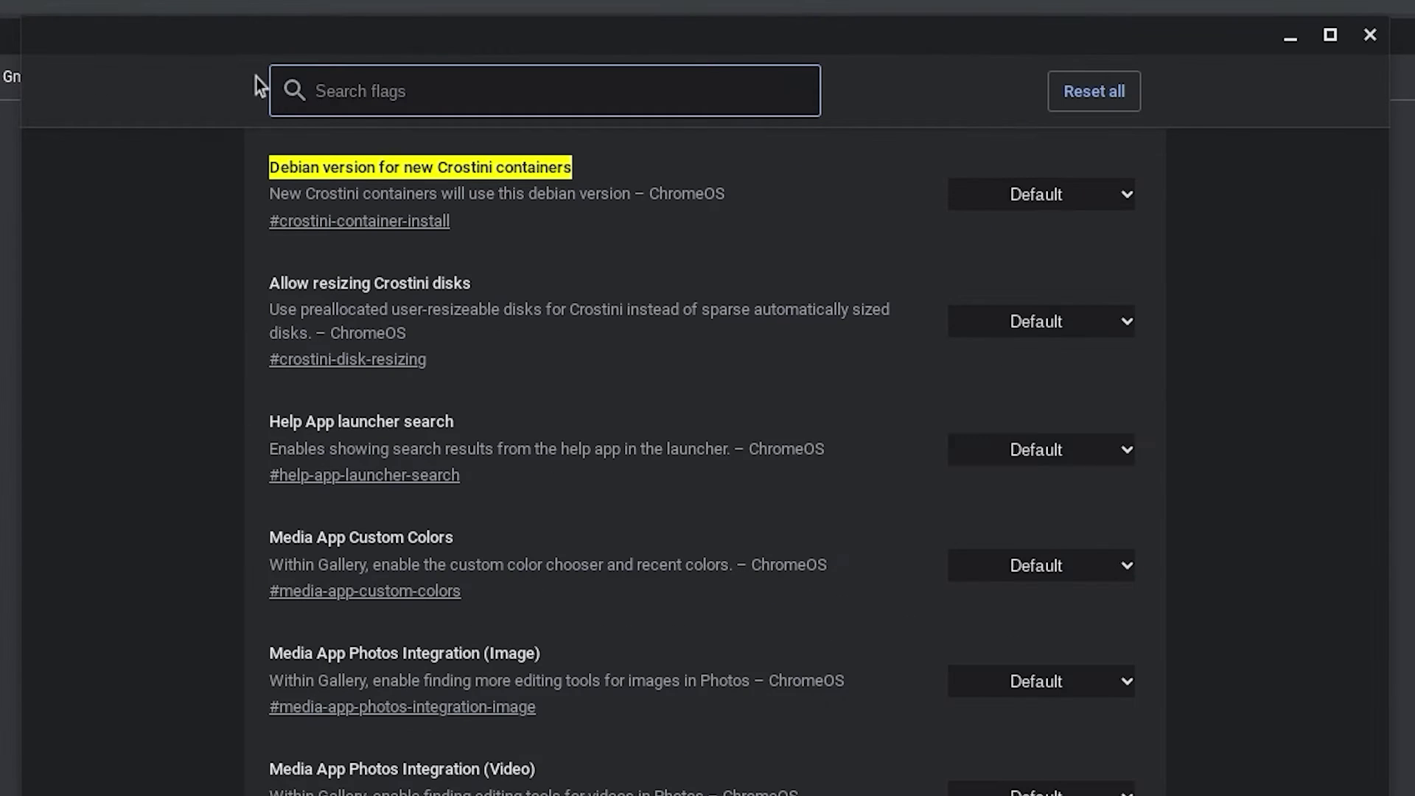
Choose Bullseye in the Debian version dropdown for new Crostini containers.
click(1123, 194)
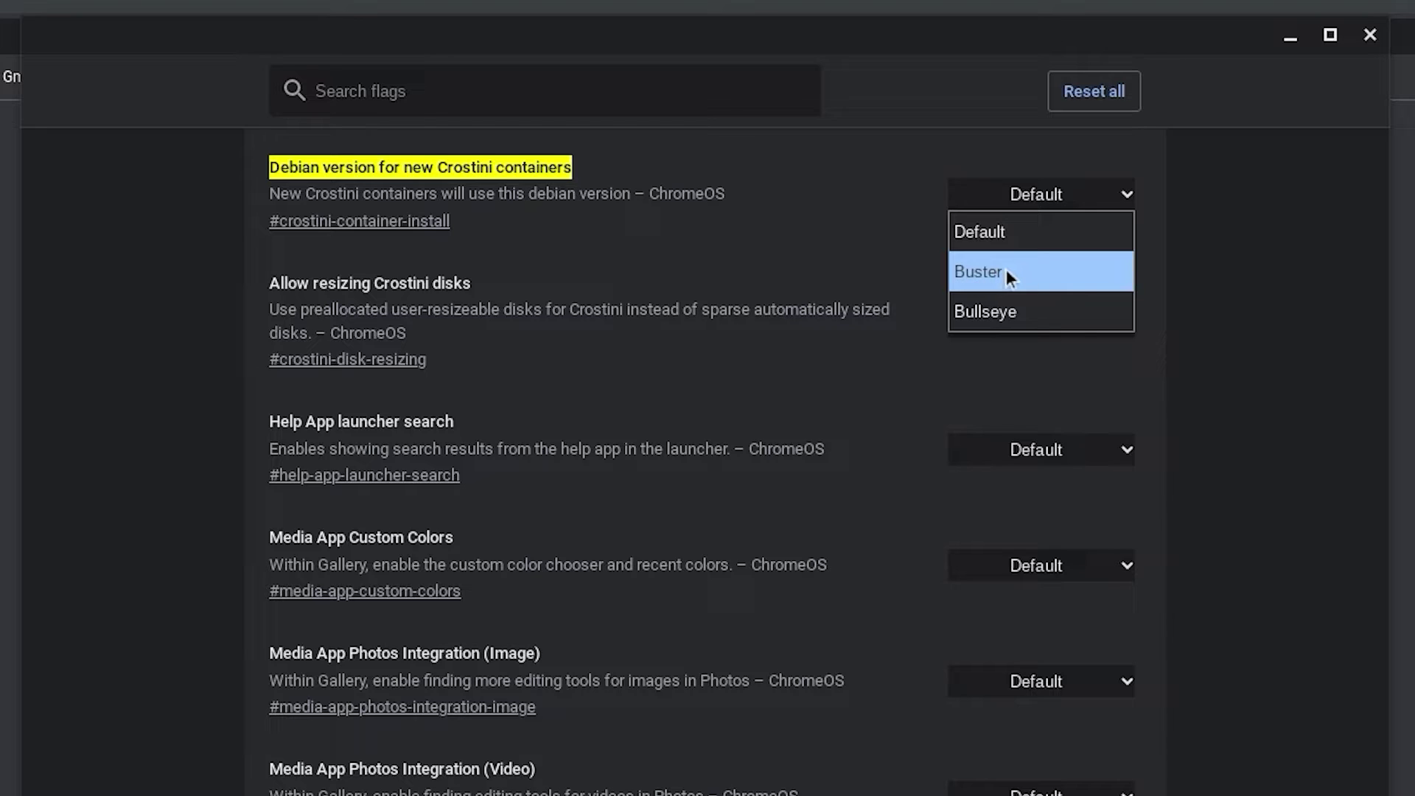
click(996, 314)
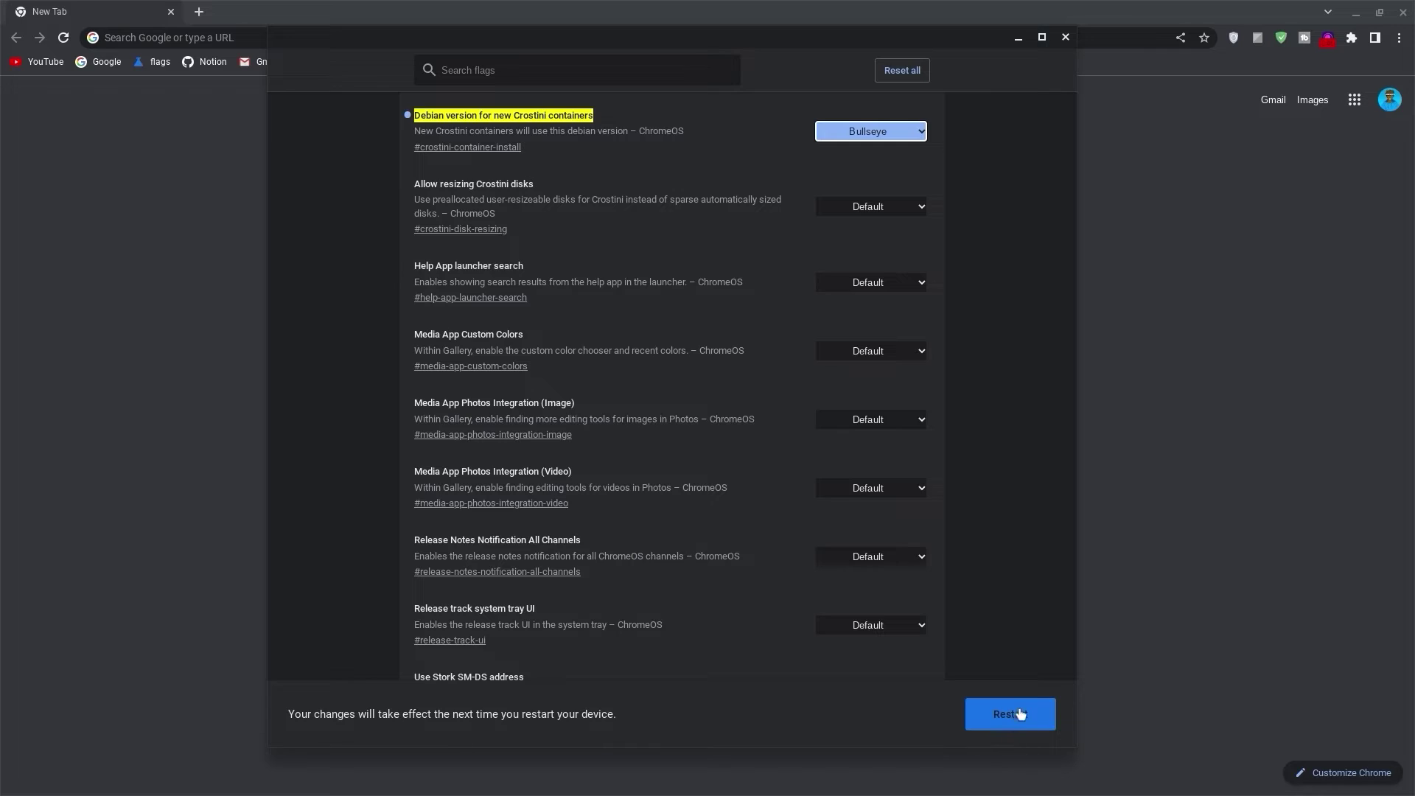
Restart the Chromebook and open the Advanced > Developers section of Settings.
click(1017, 714)
text(settings)
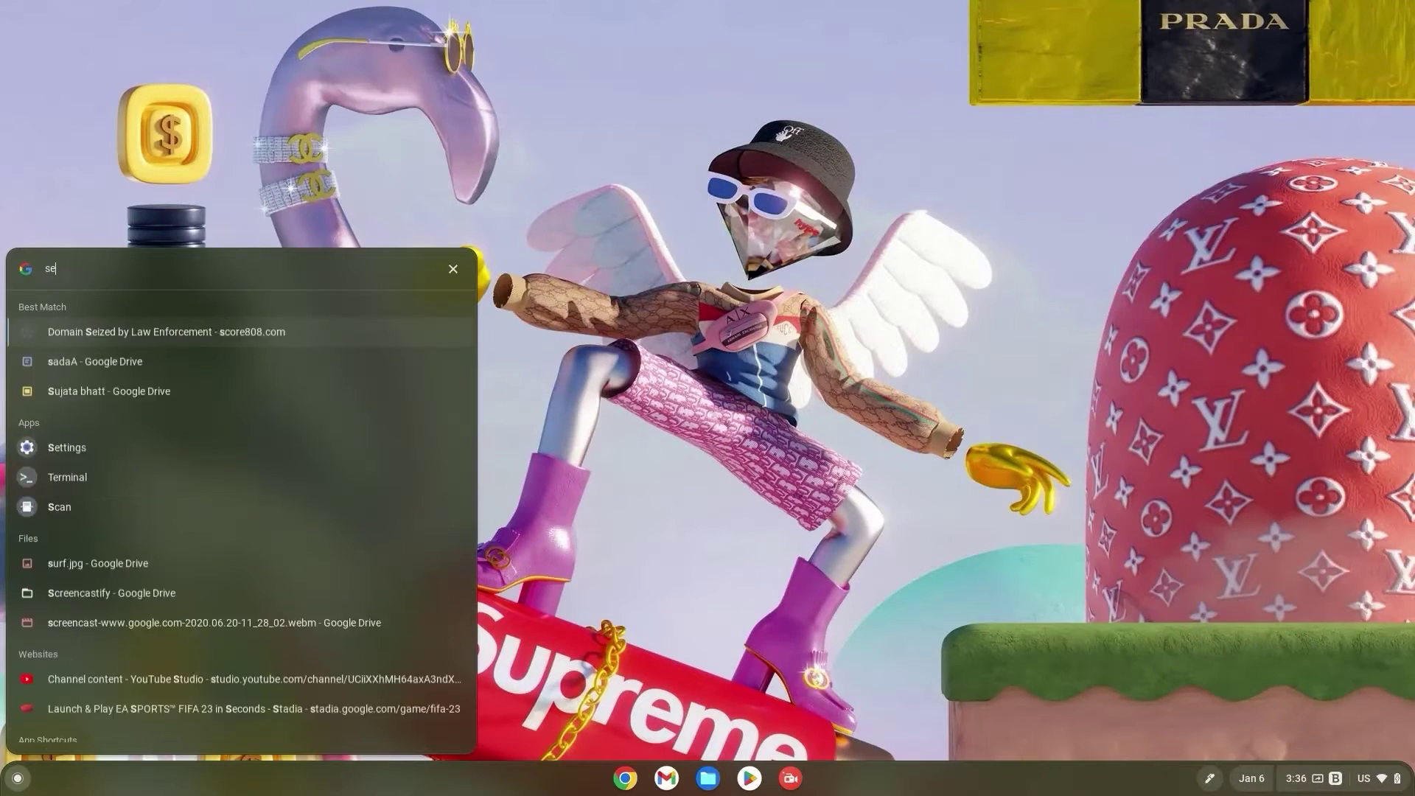
key(Return)
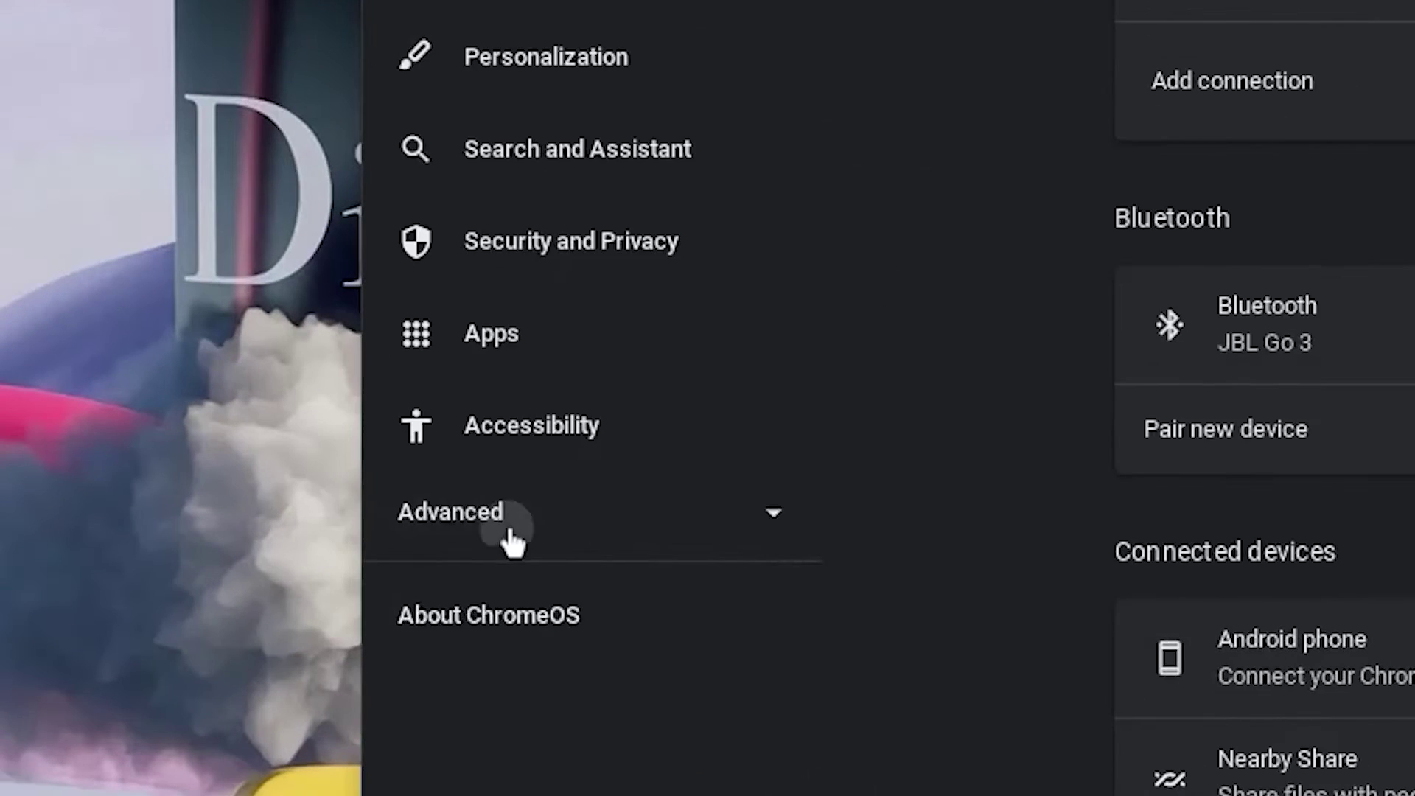
click(166, 530)
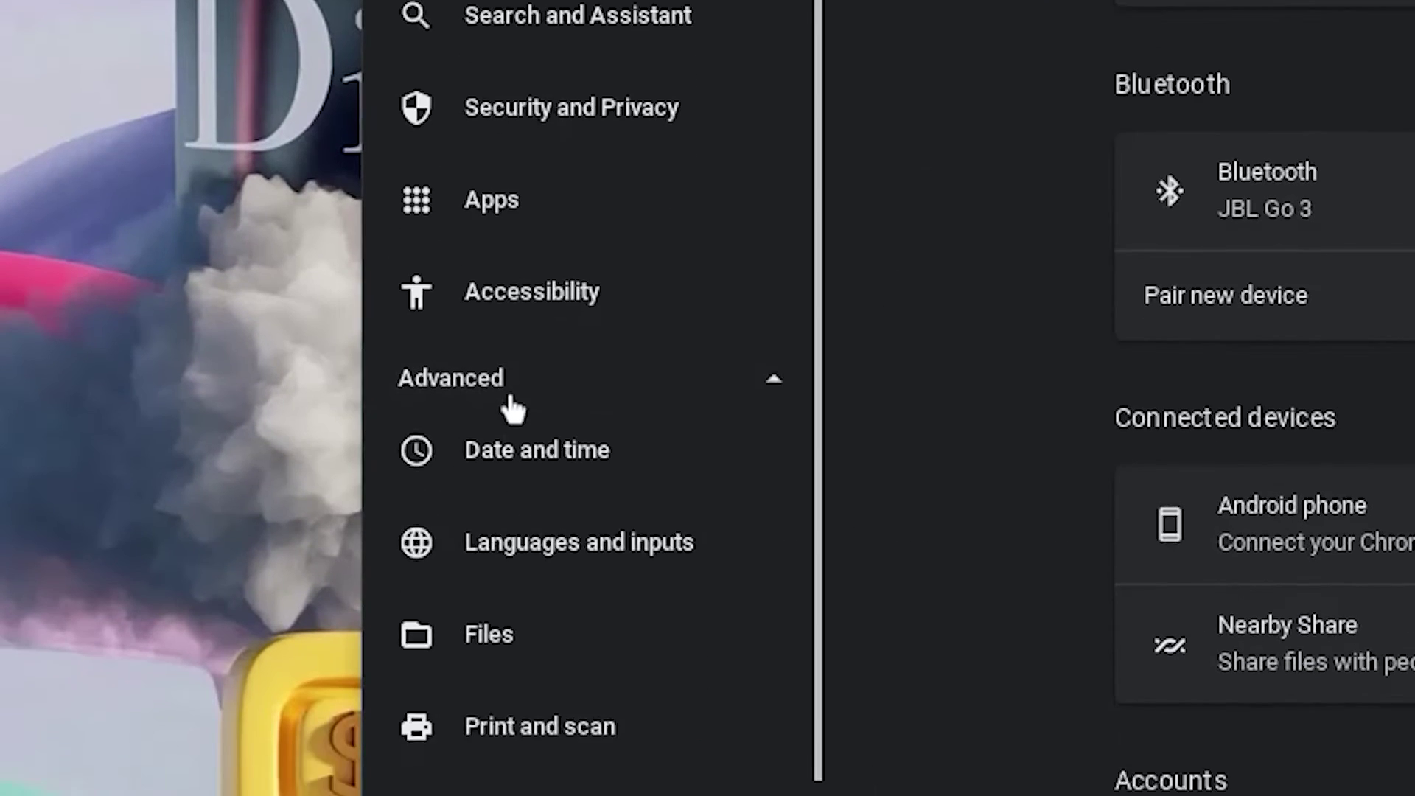
click(524, 618)
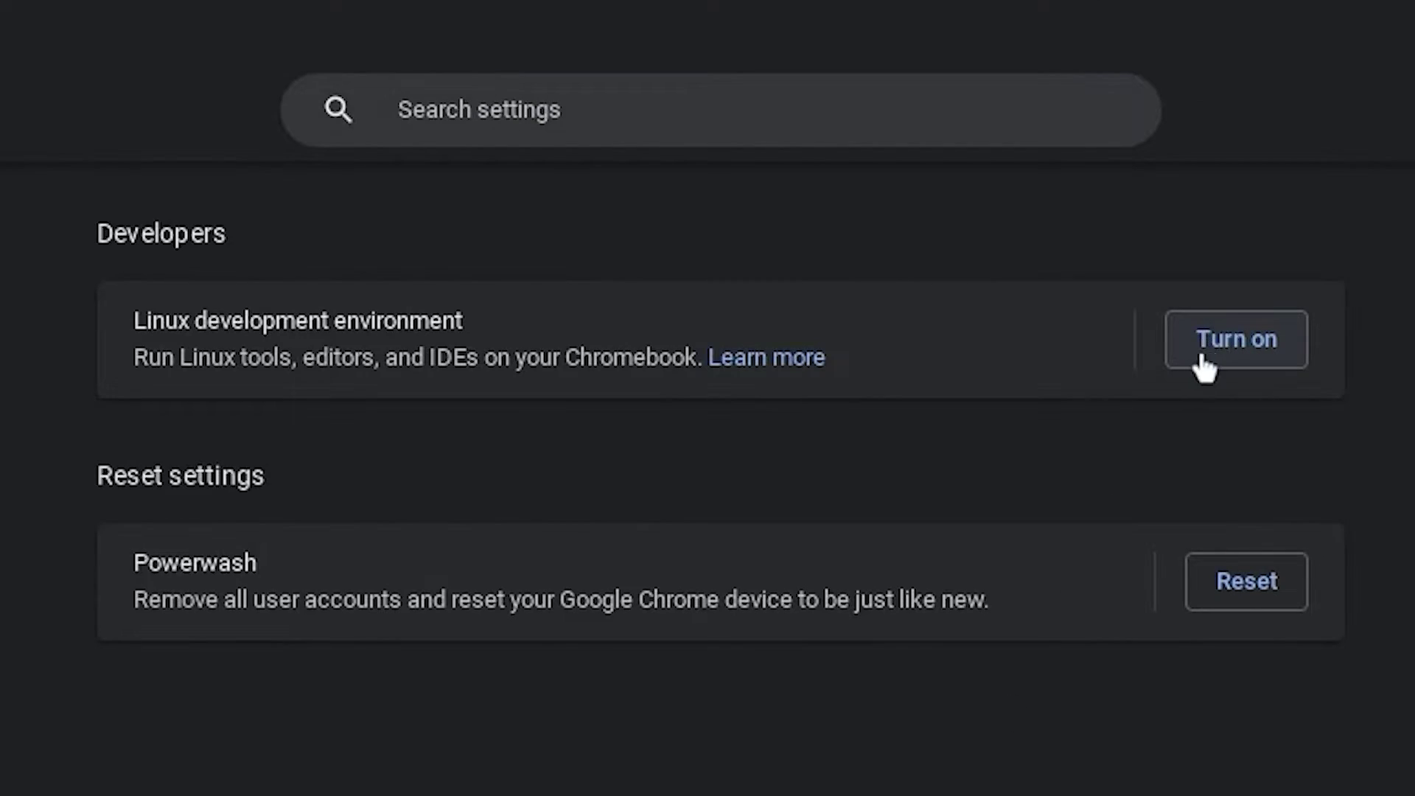
Set up Linux with a custom disk size of about 20.4 GB and start installing.
click(1227, 340)
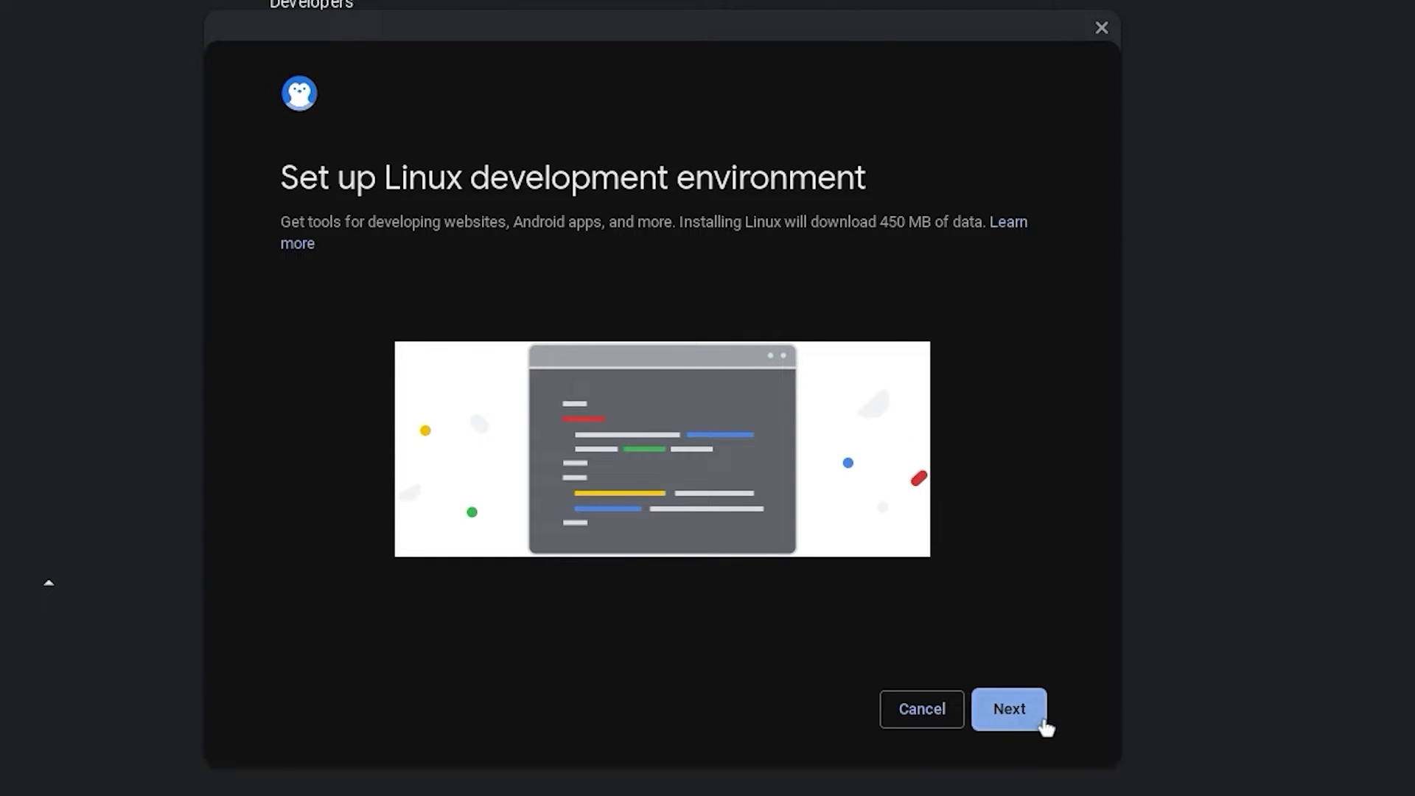
click(1009, 710)
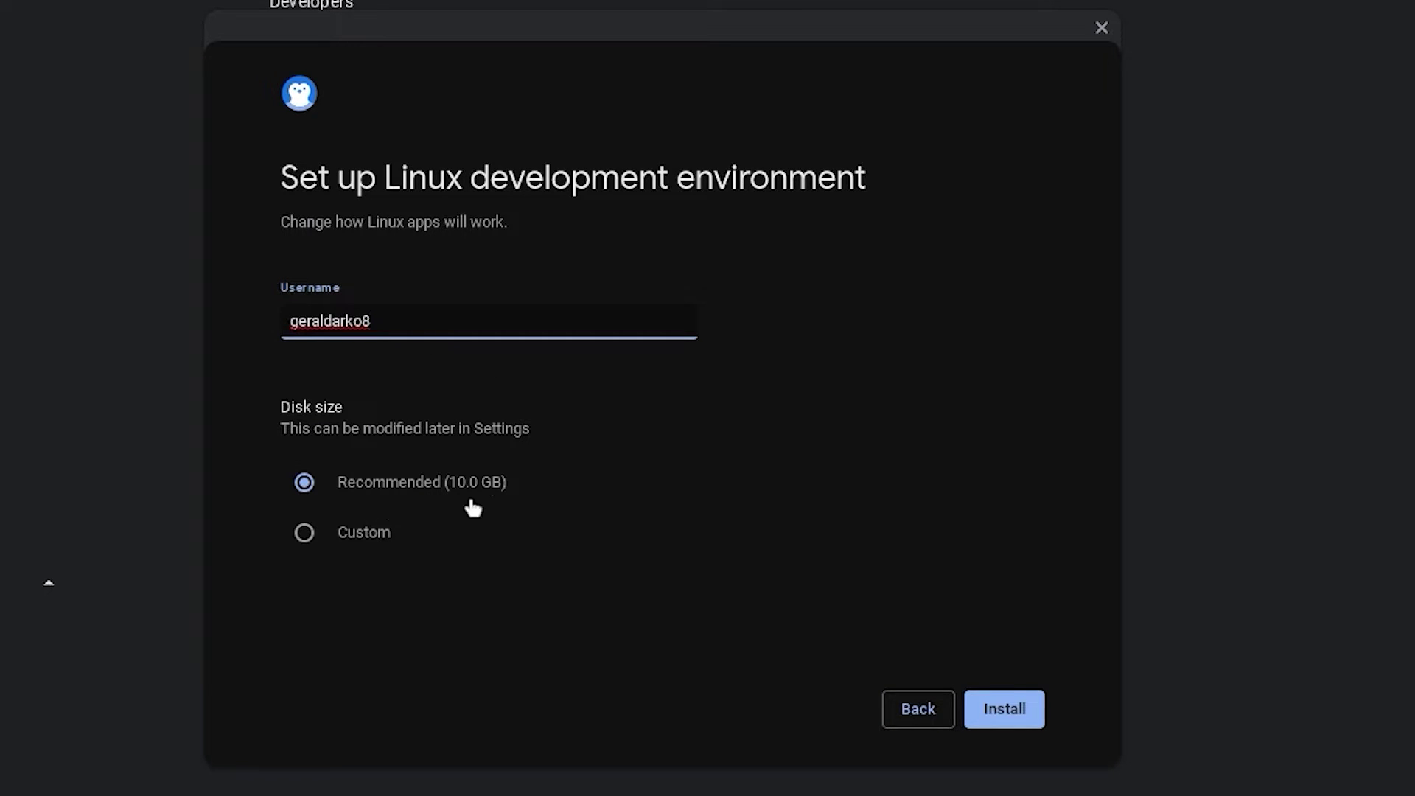
click(373, 531)
drag(350, 577, 435, 580)
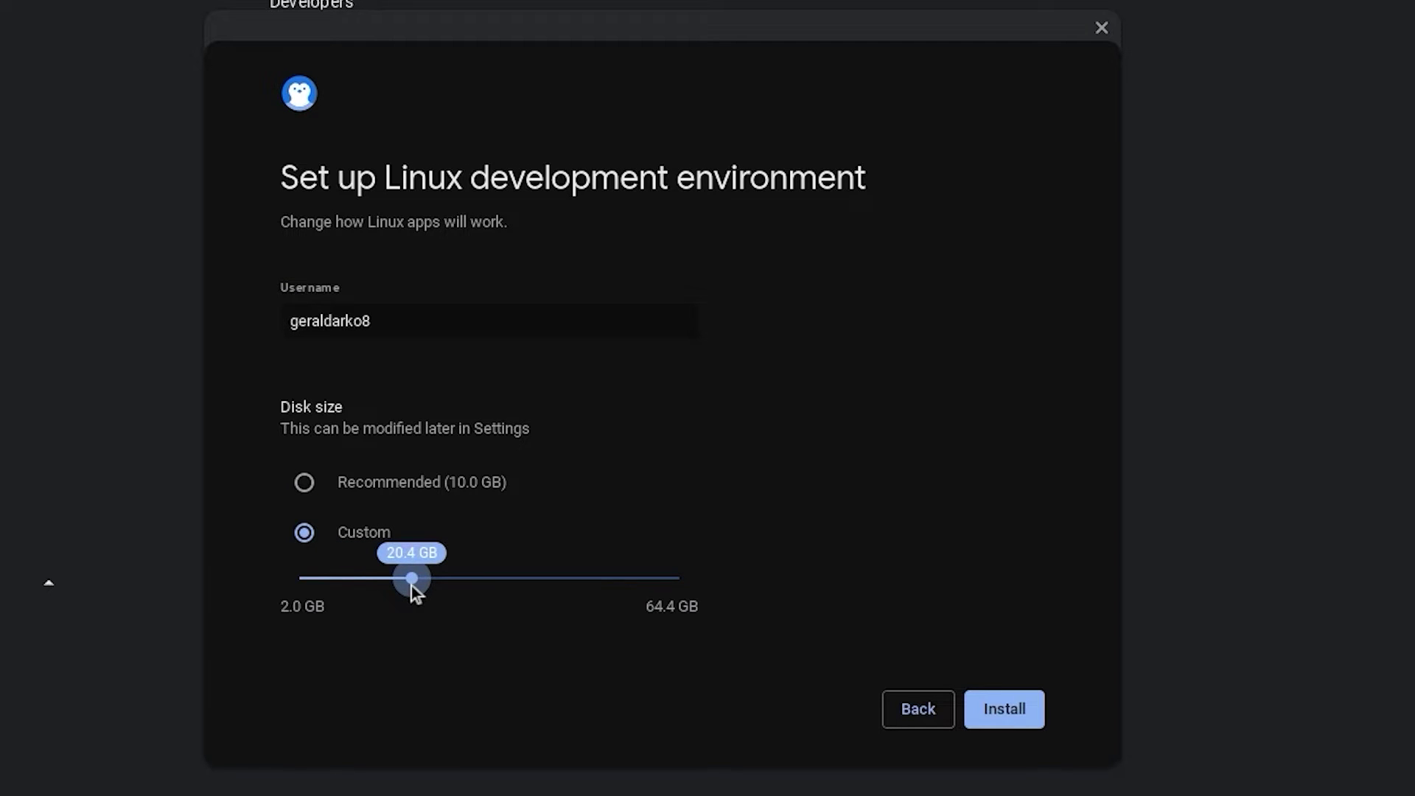
drag(411, 580, 411, 580)
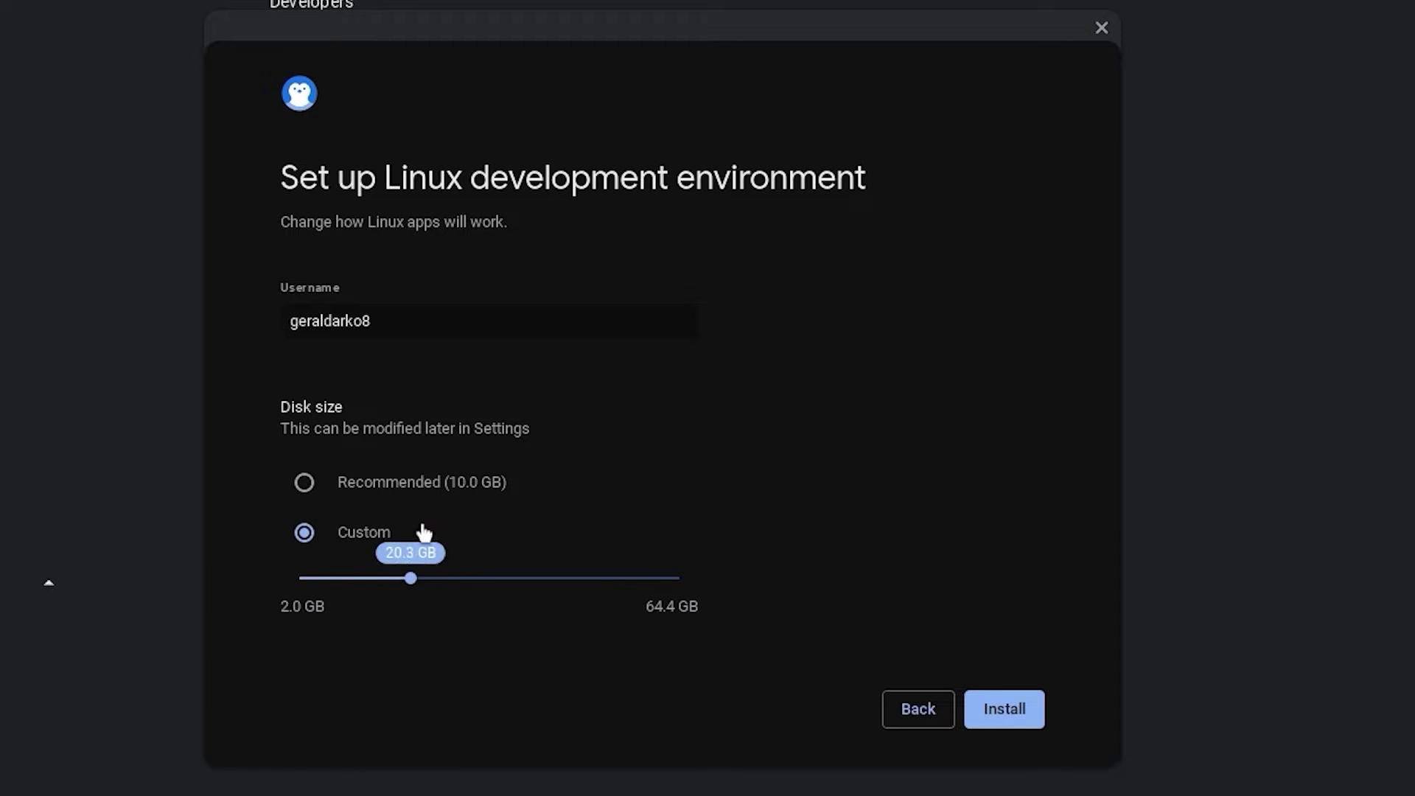
click(1002, 709)
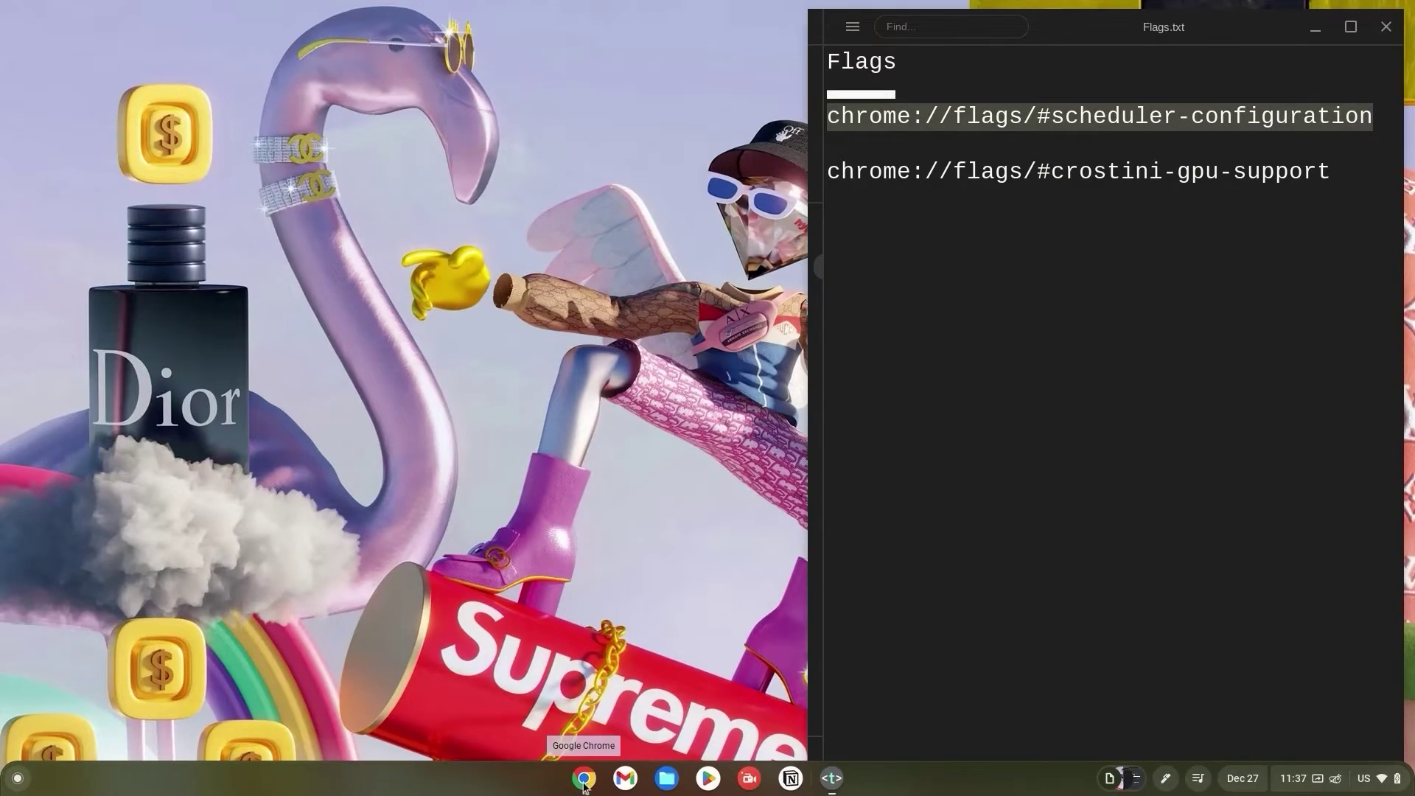
In a new tab, set Scheduler Configuration to the option enabling Hyper-Threading.
click(583, 779)
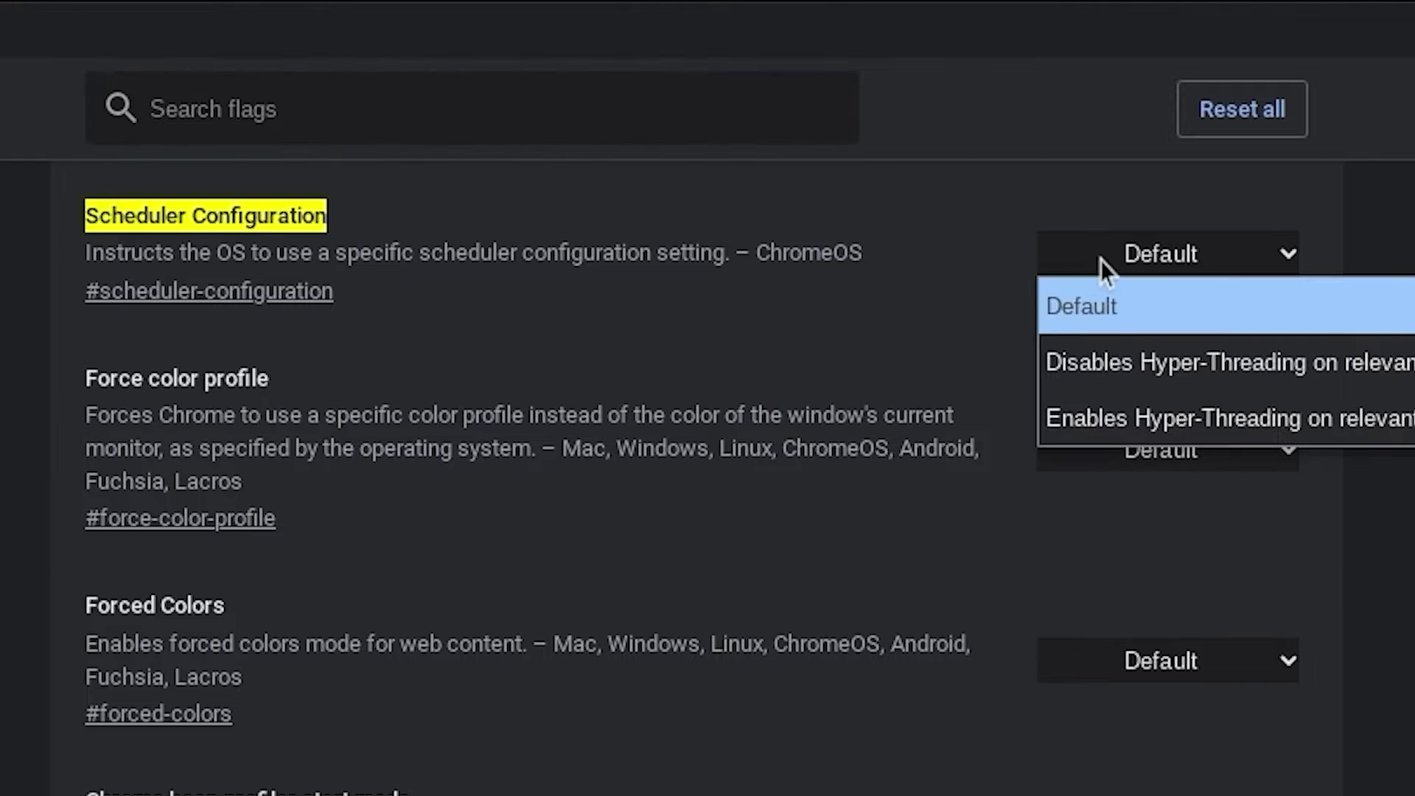
click(1156, 420)
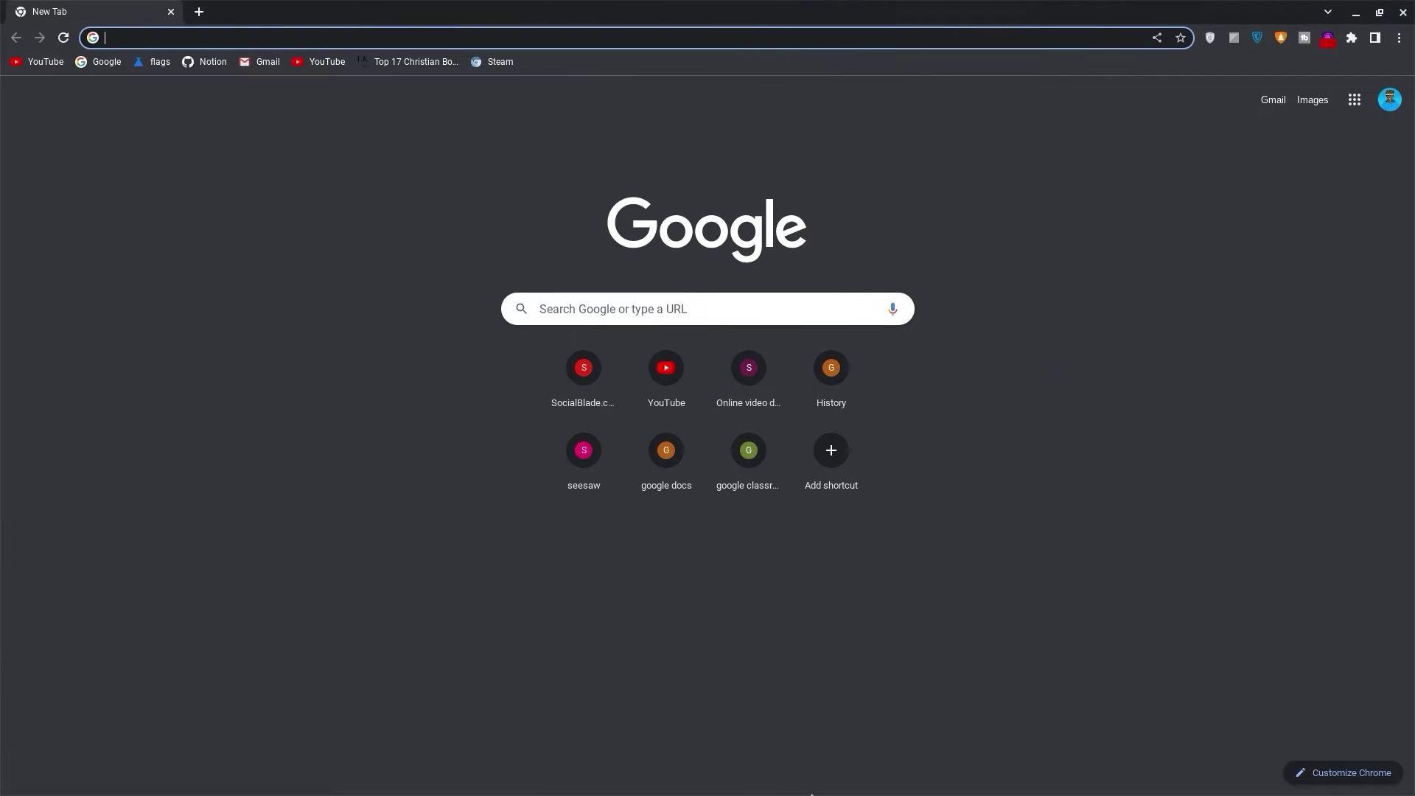
Paste the crostini-gpu-support address from Flags.txt into Chrome and choose Enabled.
click(815, 779)
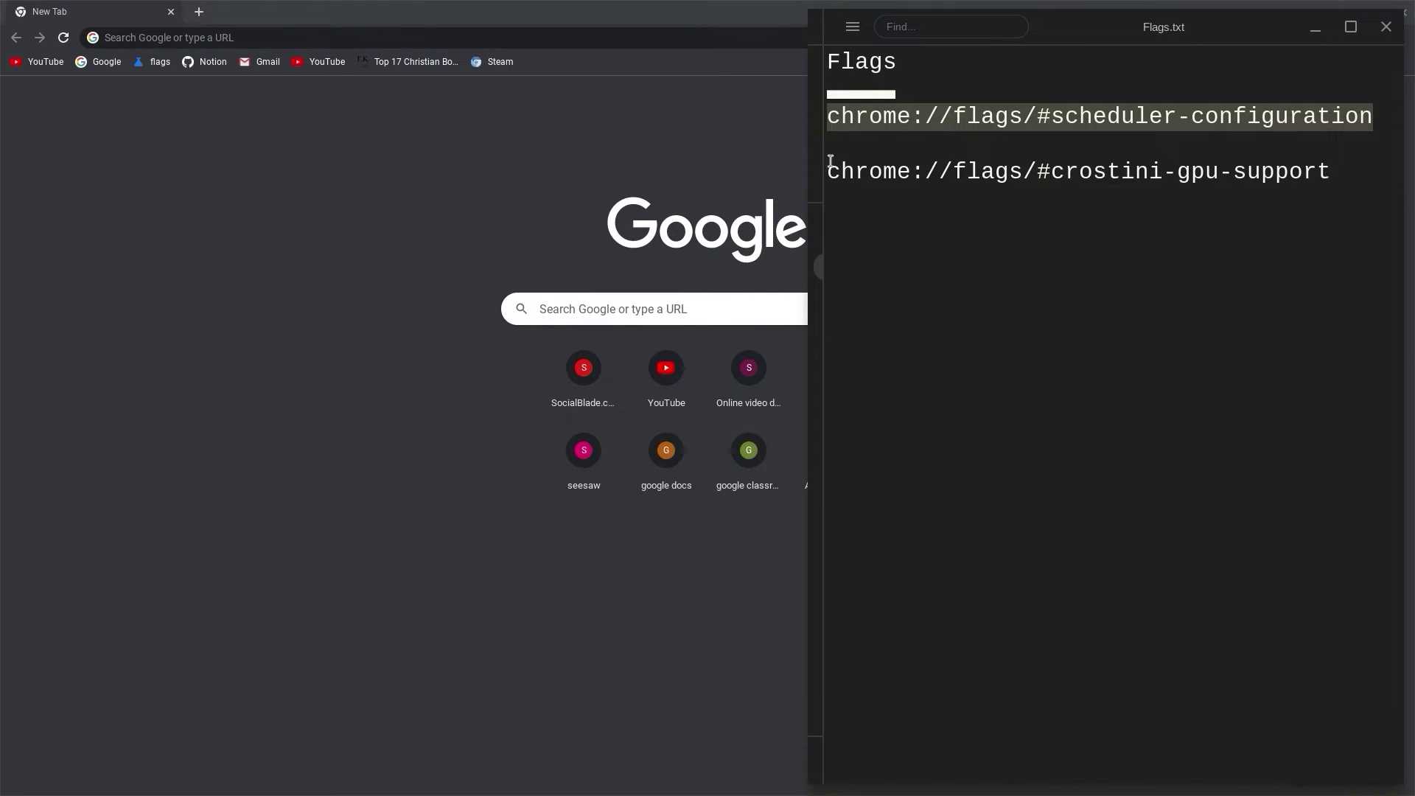
drag(828, 170, 1328, 173)
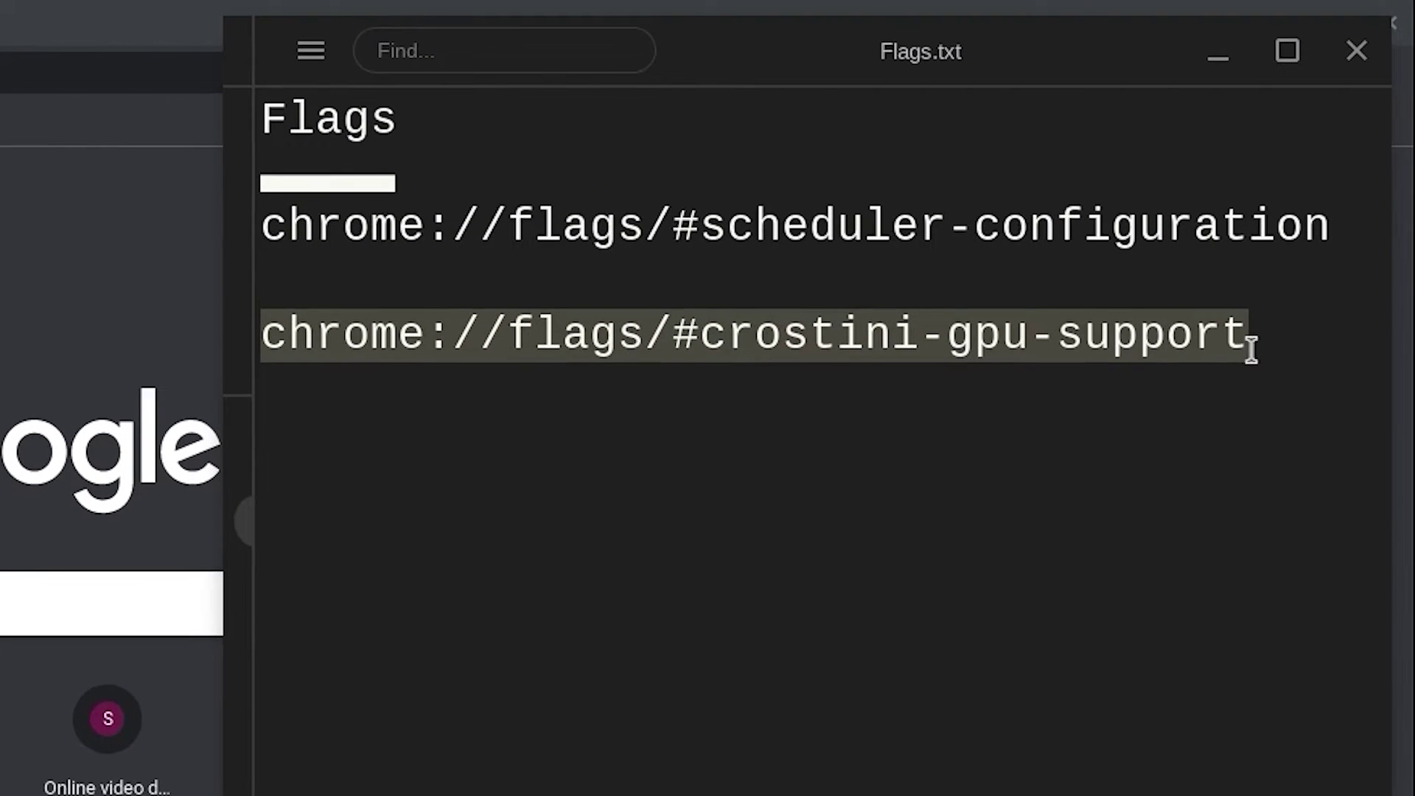
key(ctrl+c)
click(1303, 17)
click(1366, 133)
key(ctrl+v)
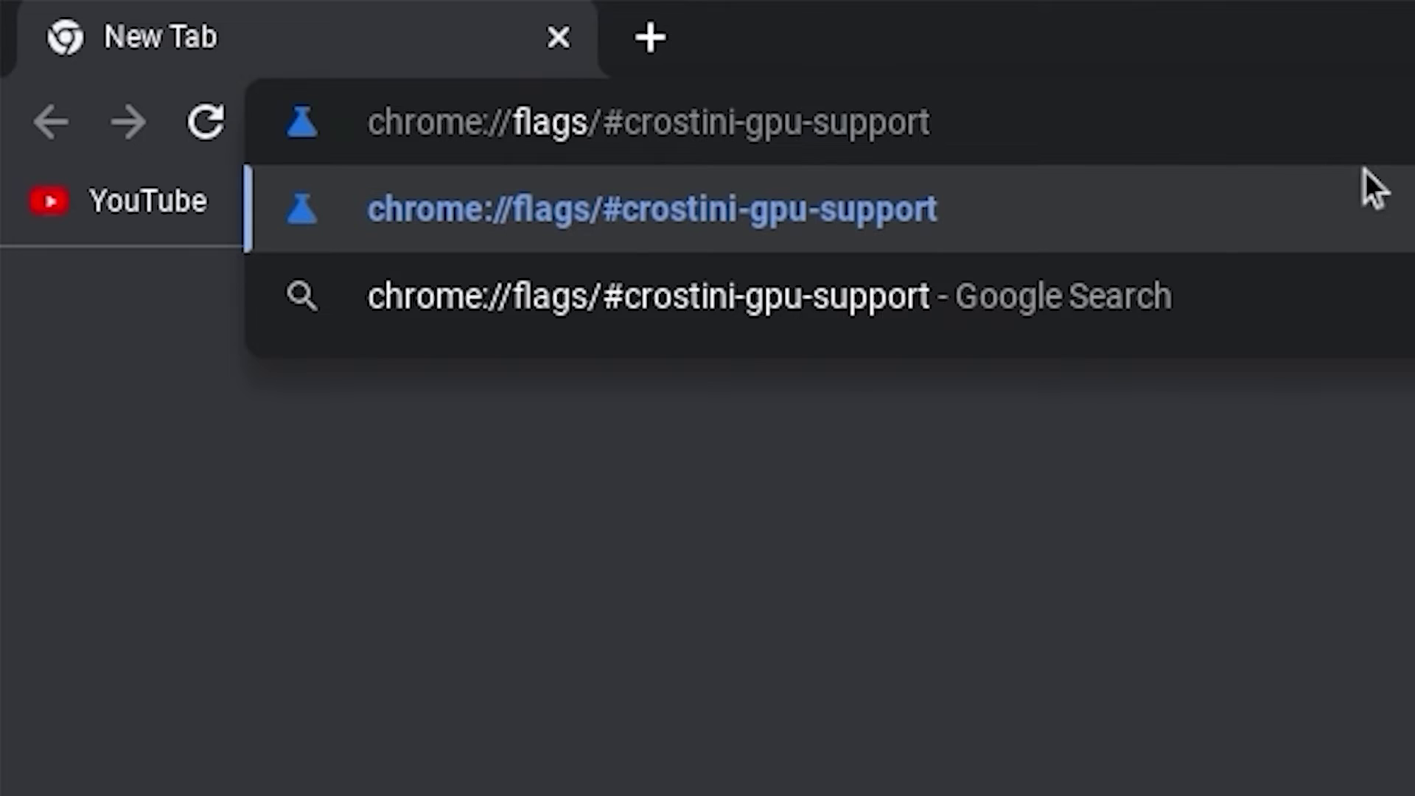
key(Return)
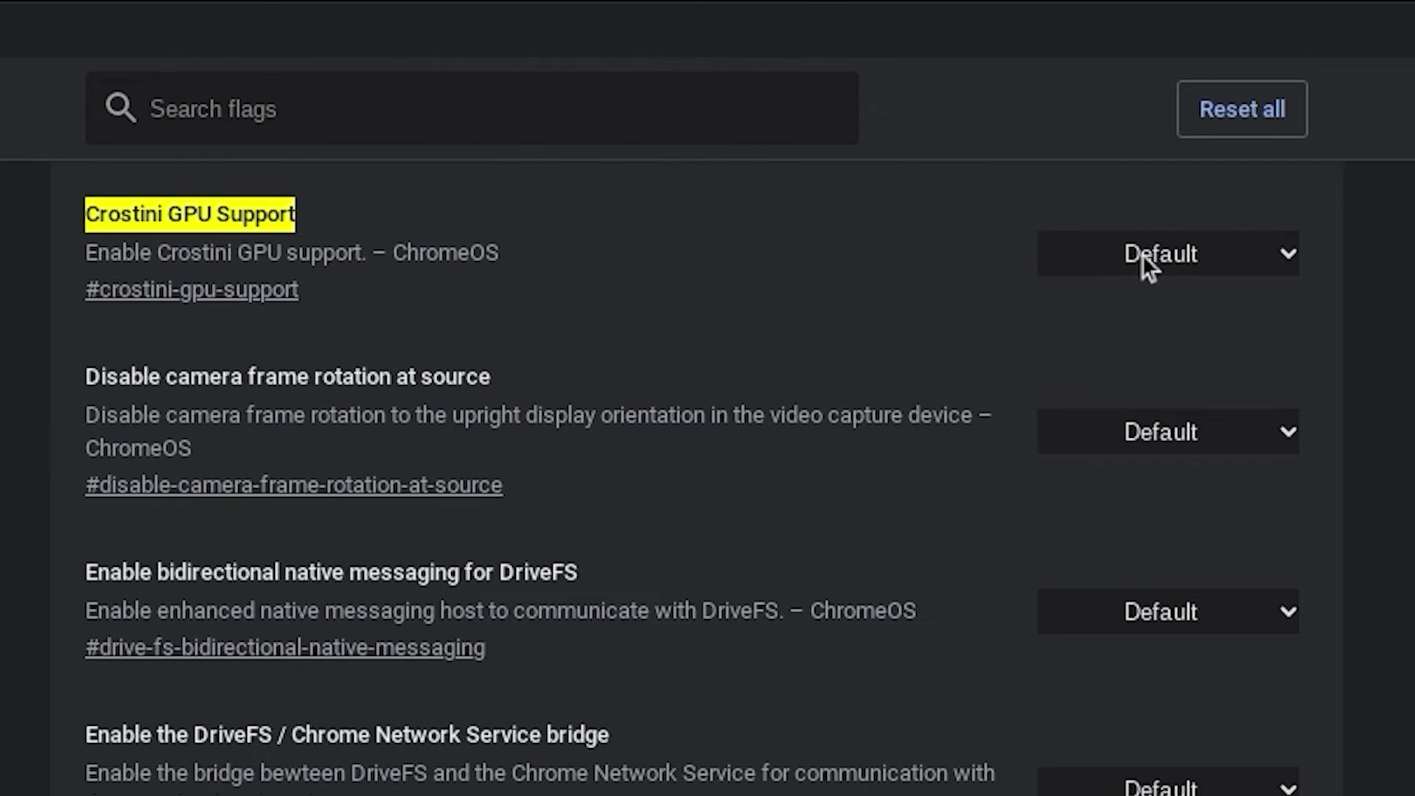
click(1147, 254)
click(1149, 362)
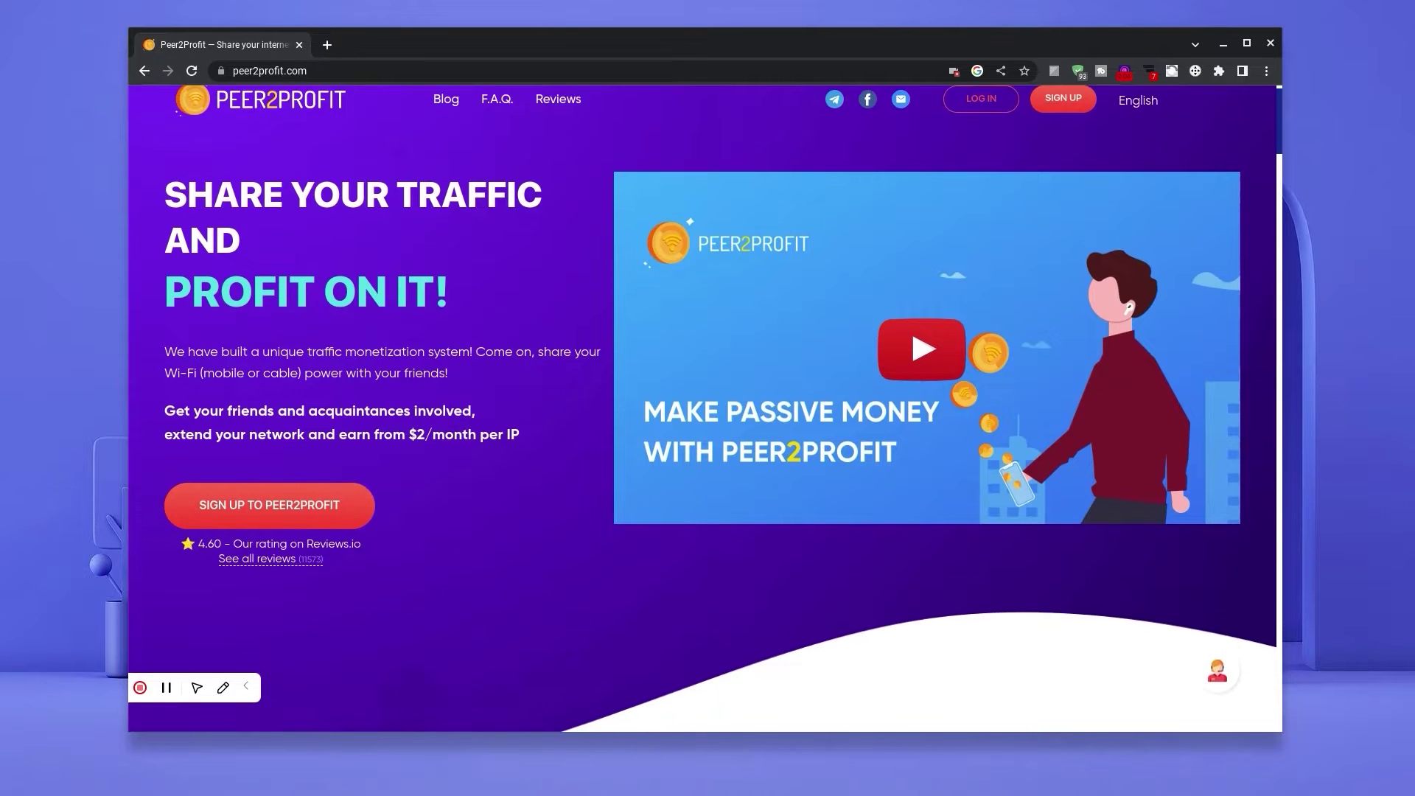
scroll(709, 398, down, 8)
scroll(707, 398, down, 4)
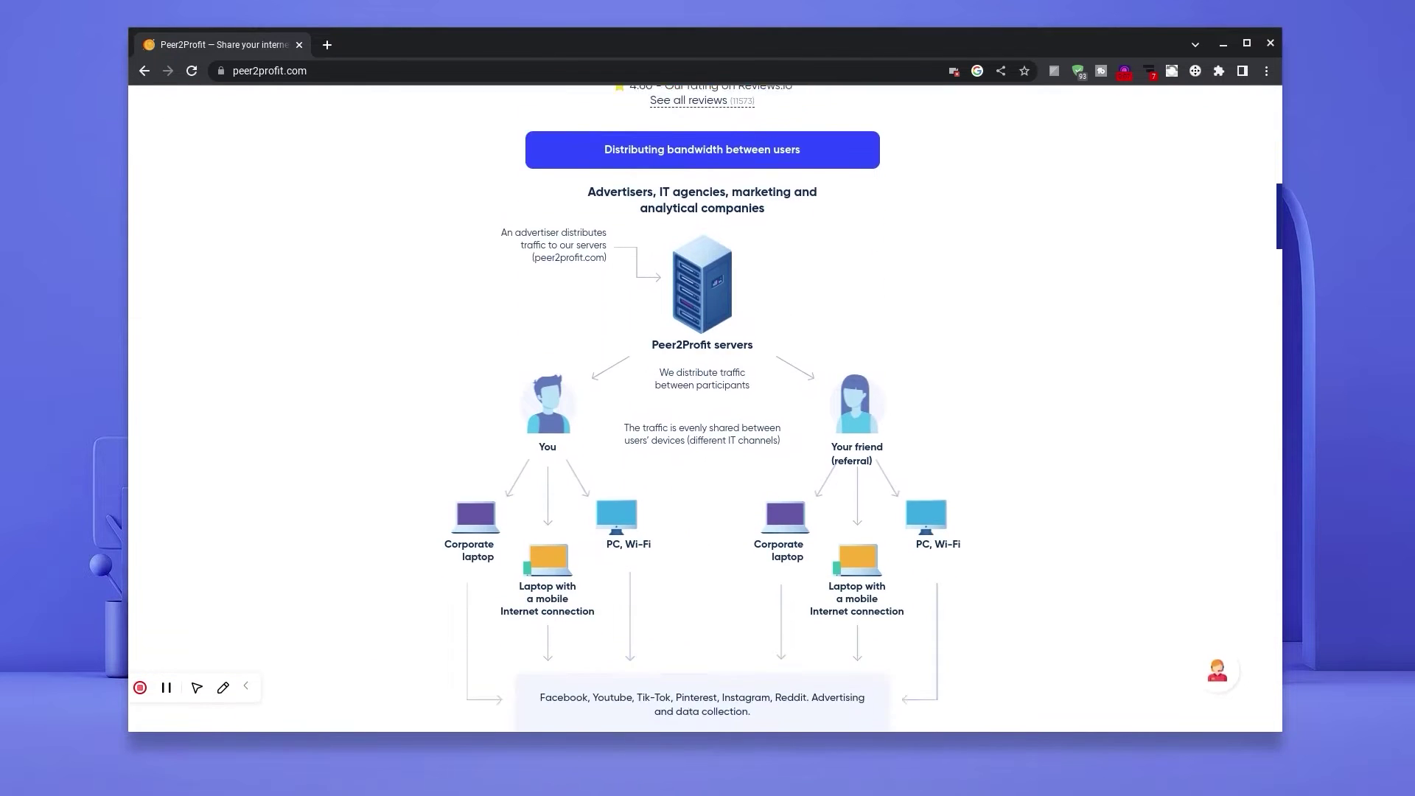
scroll(707, 398, down, 4)
scroll(708, 399, down, 4)
scroll(708, 398, down, 4)
scroll(708, 398, down, 4)
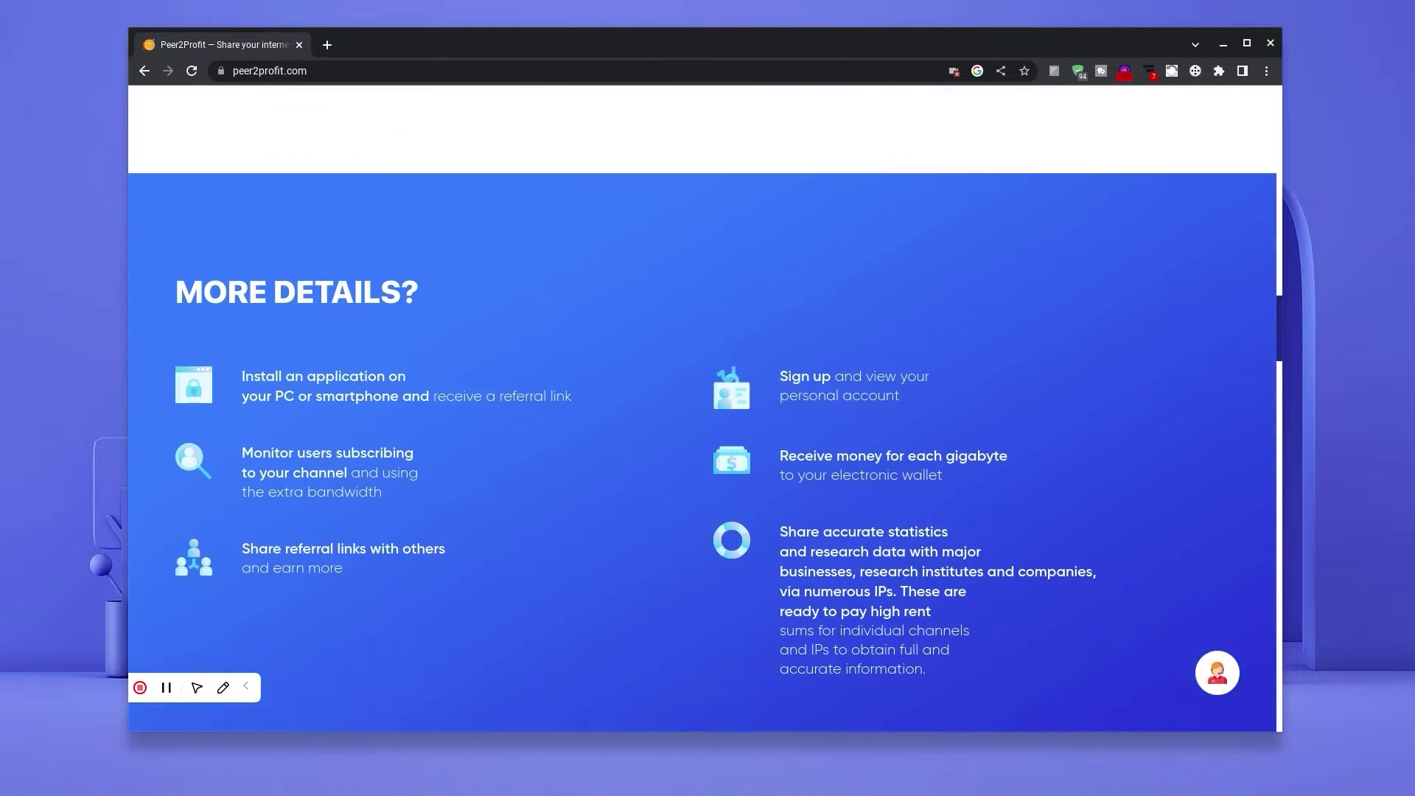
scroll(708, 399, down, 4)
scroll(708, 399, down, 4)
scroll(707, 398, down, 4)
scroll(708, 399, down, 4)
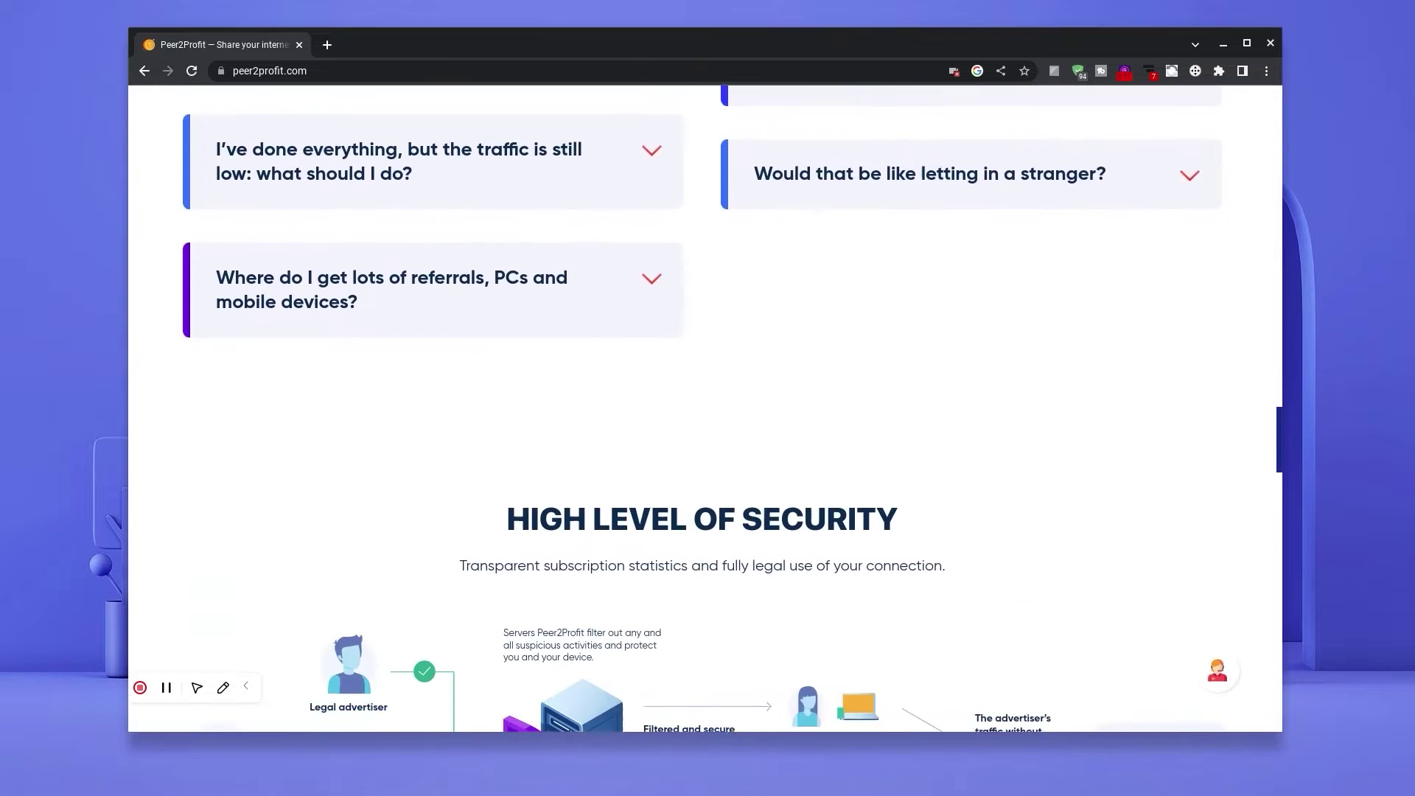
scroll(709, 398, down, 4)
scroll(708, 398, down, 4)
scroll(708, 398, down, 4)
scroll(709, 398, down, 4)
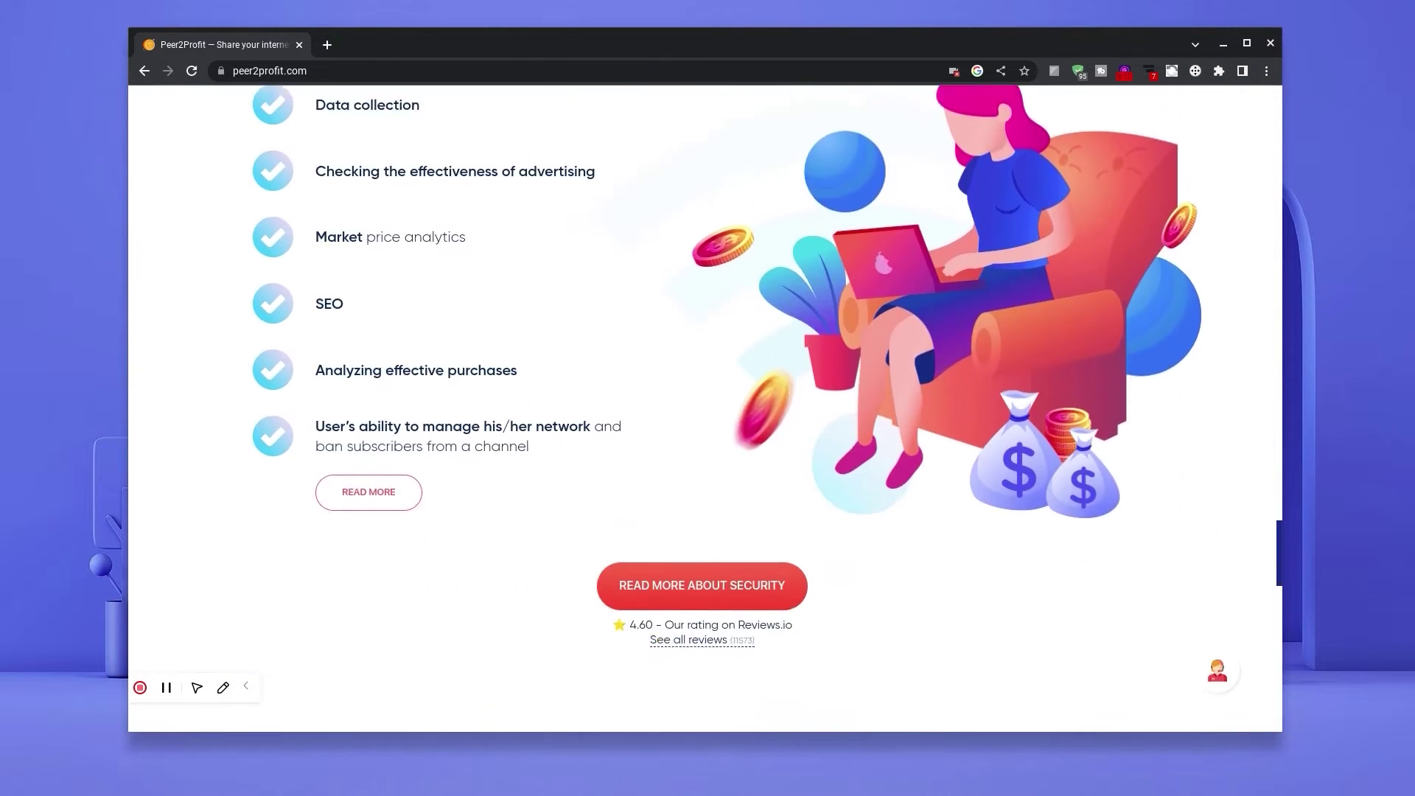
scroll(709, 398, down, 4)
scroll(708, 398, down, 4)
scroll(708, 399, down, 4)
scroll(708, 398, down, 4)
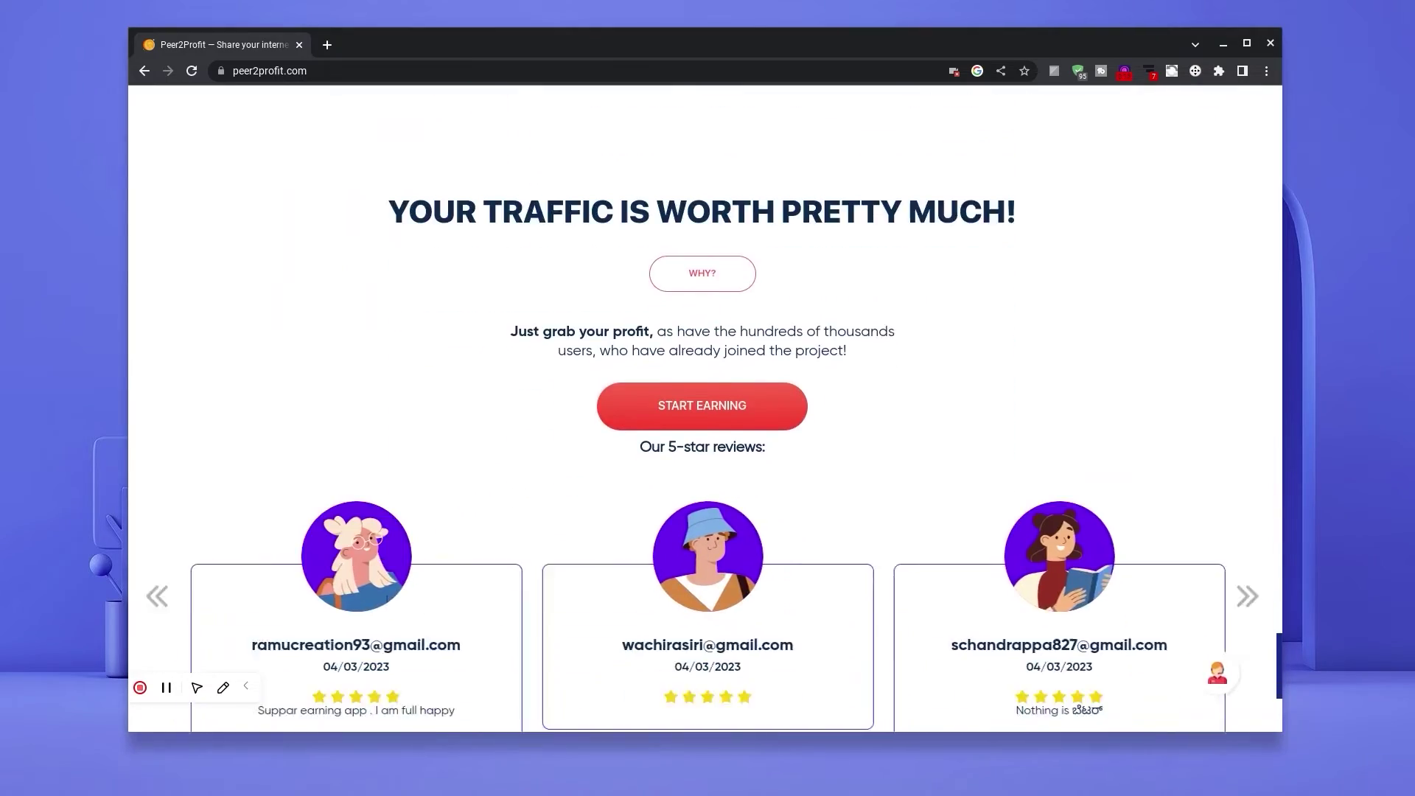
scroll(708, 398, down, 4)
scroll(708, 398, down, 2)
scroll(708, 398, up, 4)
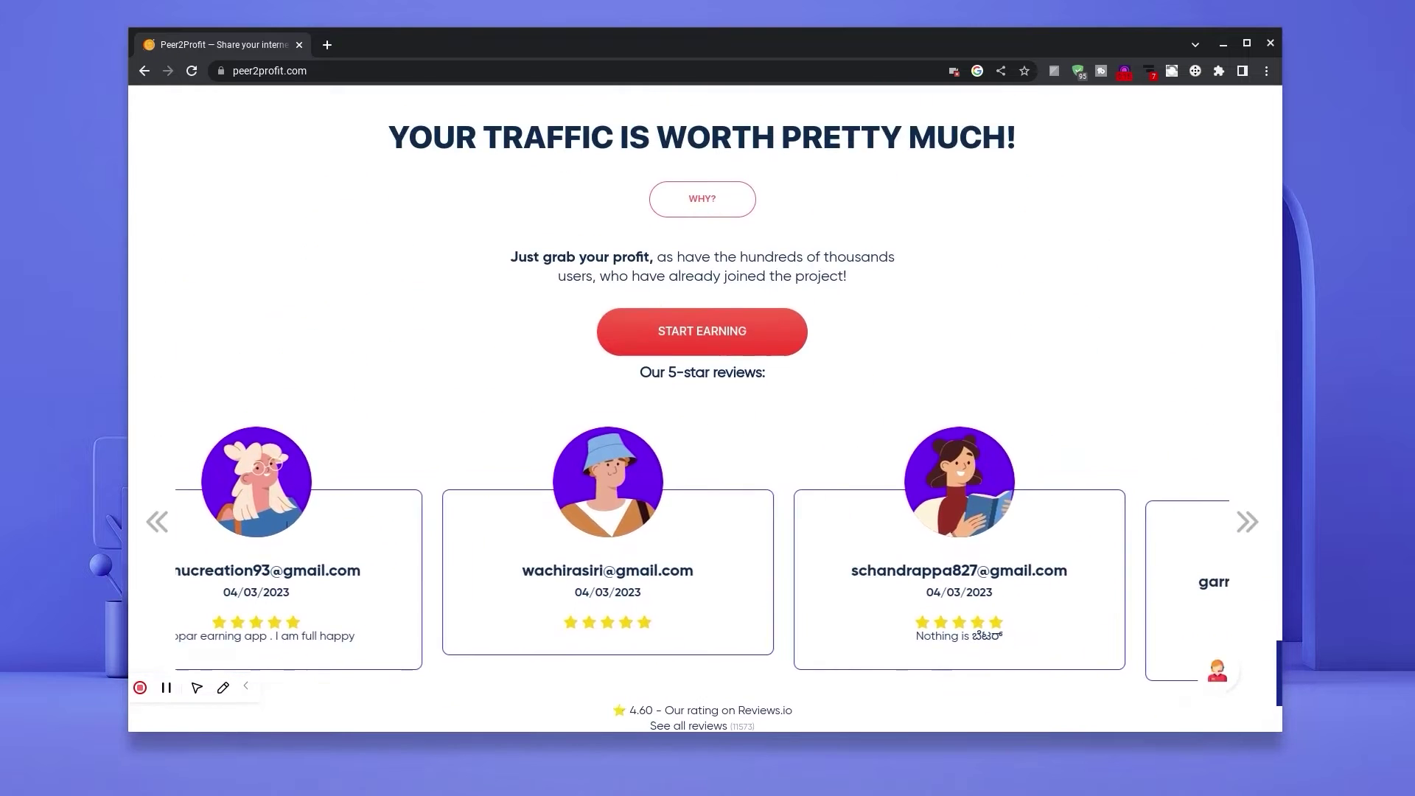
scroll(709, 398, up, 4)
scroll(708, 398, up, 4)
scroll(708, 398, up, 4)
scroll(708, 398, up, 4)
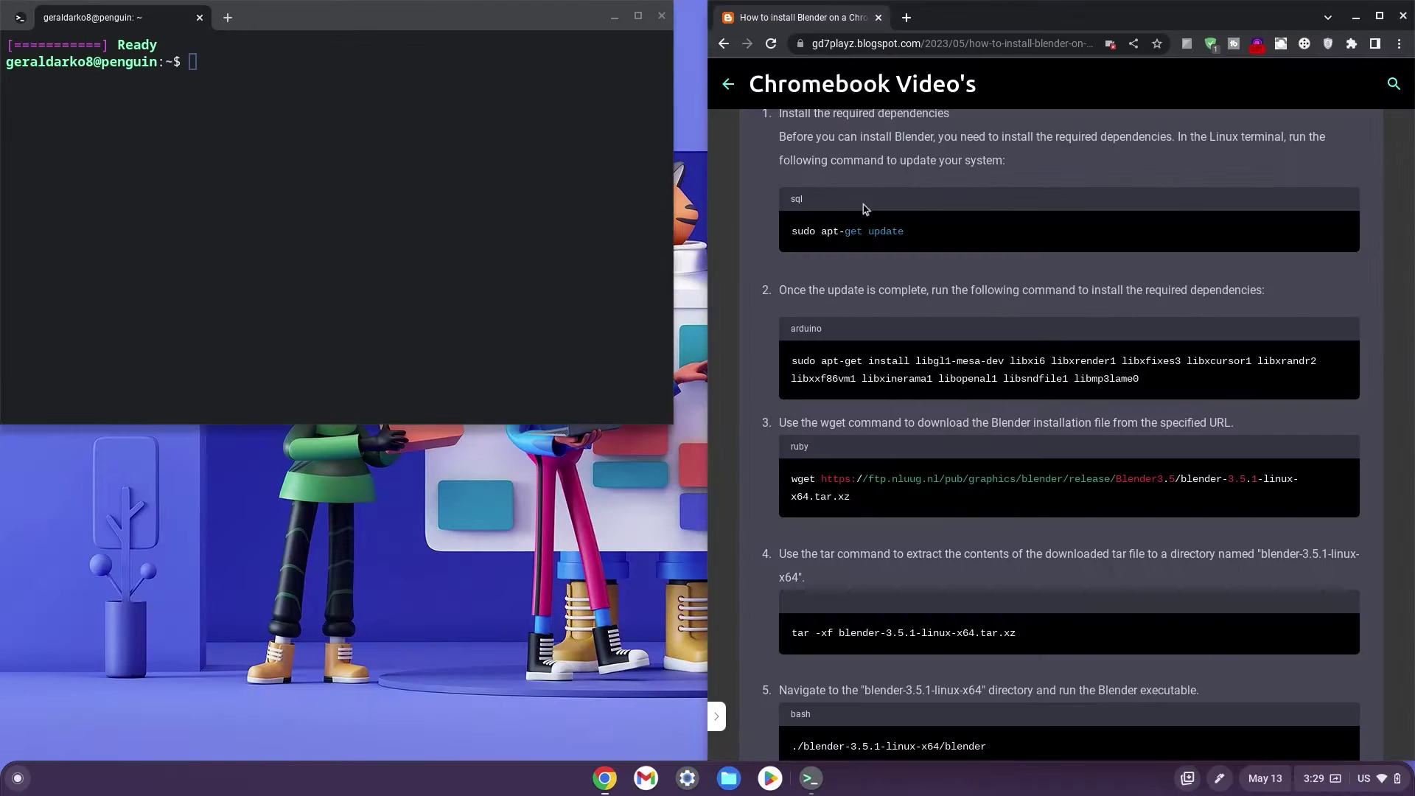
Run the guide's apt-get update command in the Terminal.
drag(917, 234, 795, 230)
key(ctrl+c)
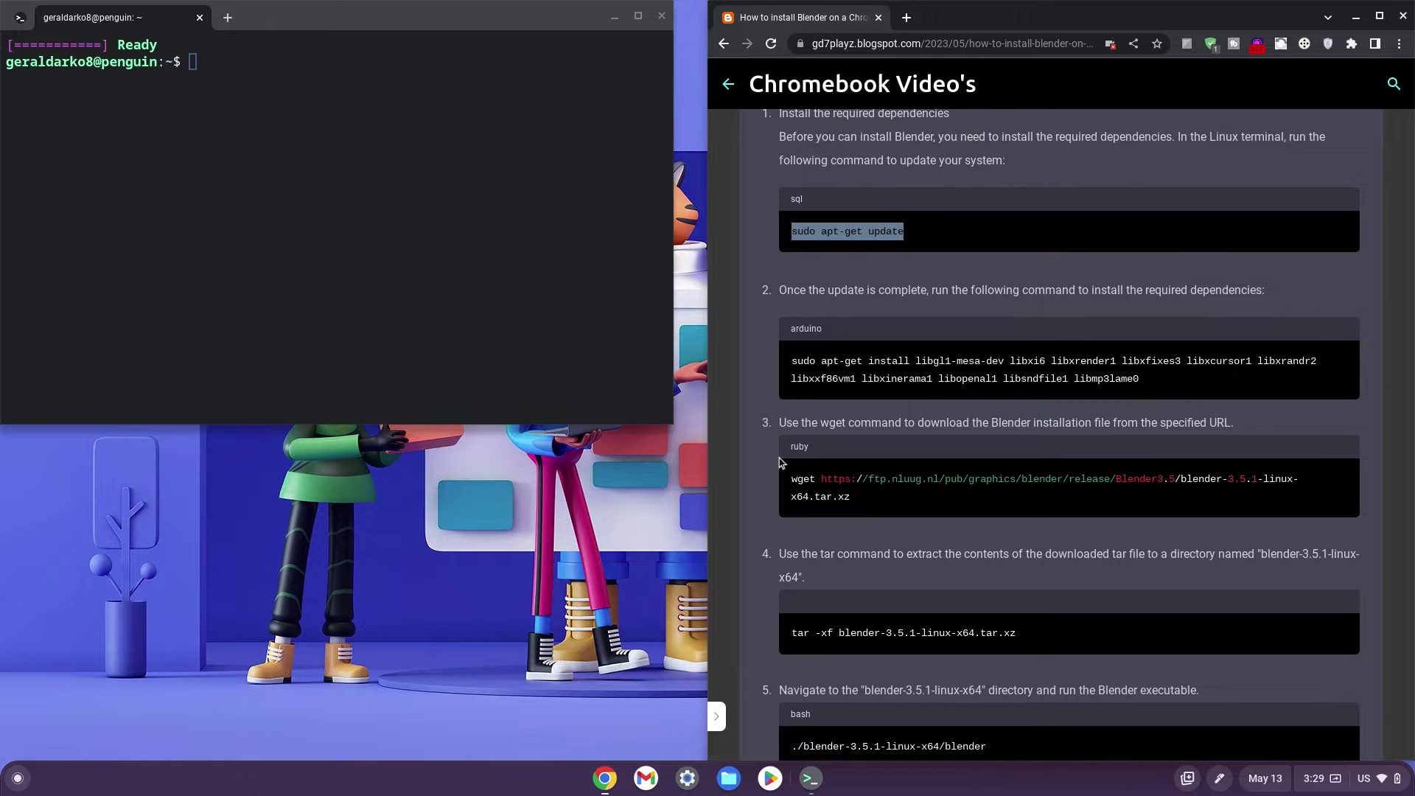
click(445, 331)
key(ctrl+shift+v)
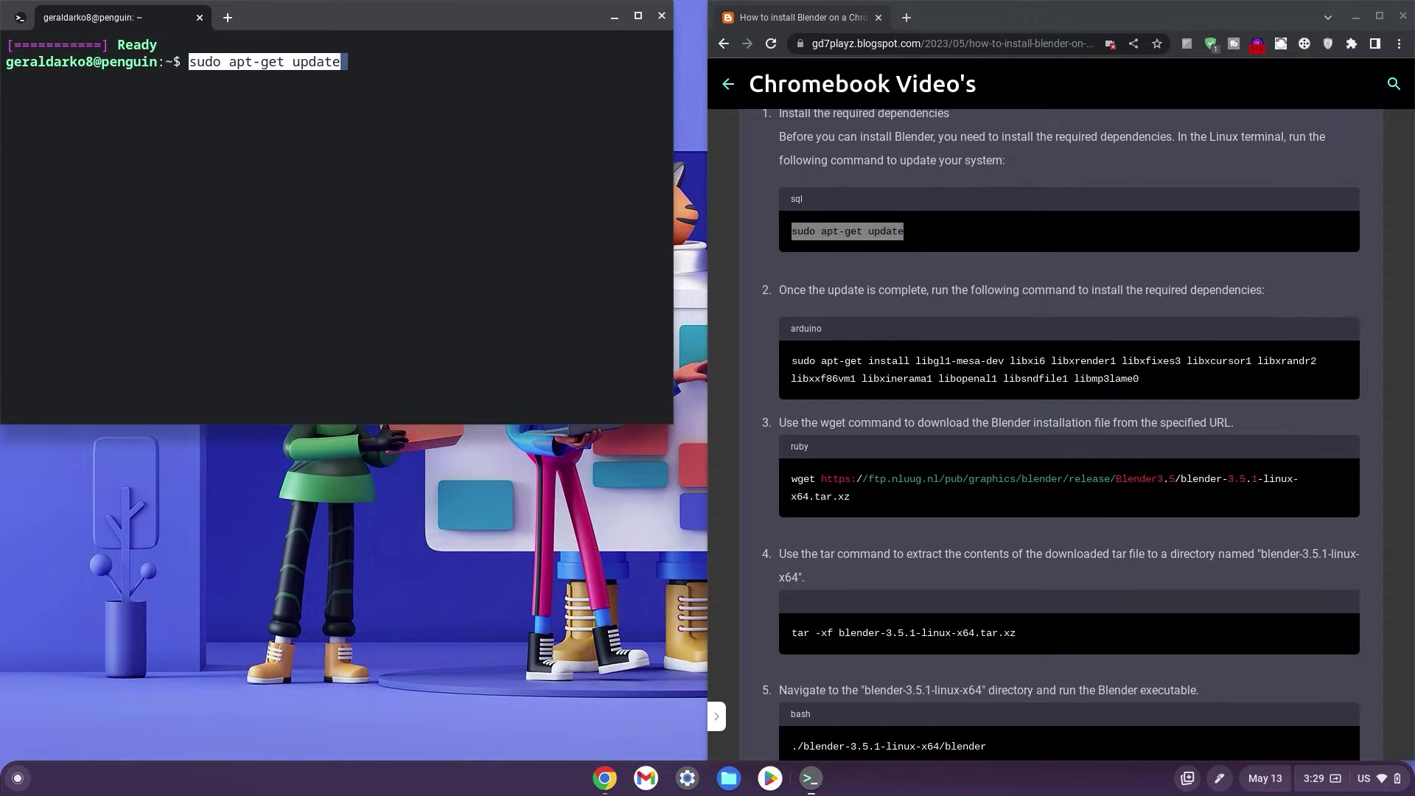
key(Return)
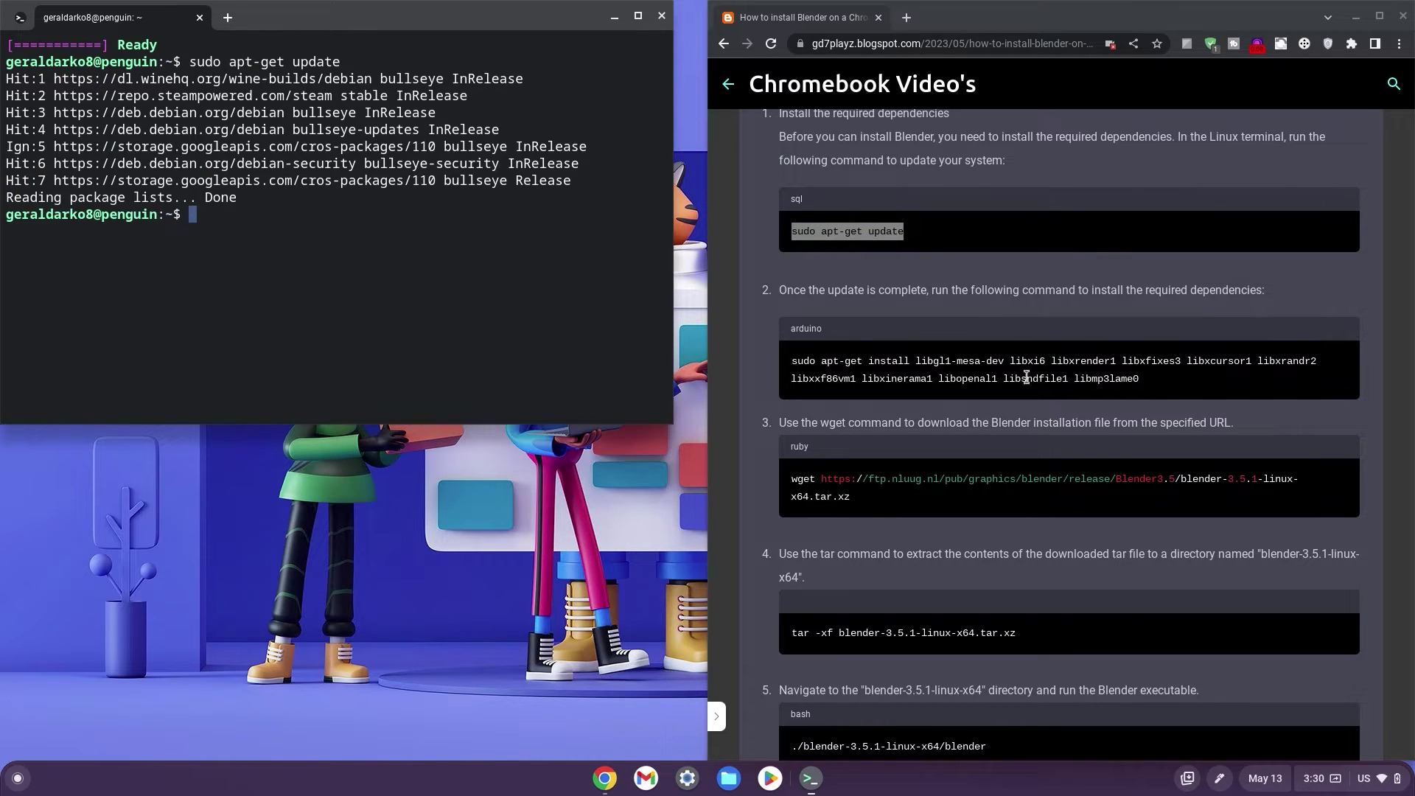
Run the guide's apt-get install command for Blender's dependencies, answering yes.
drag(792, 365, 1203, 409)
key(ctrl+c)
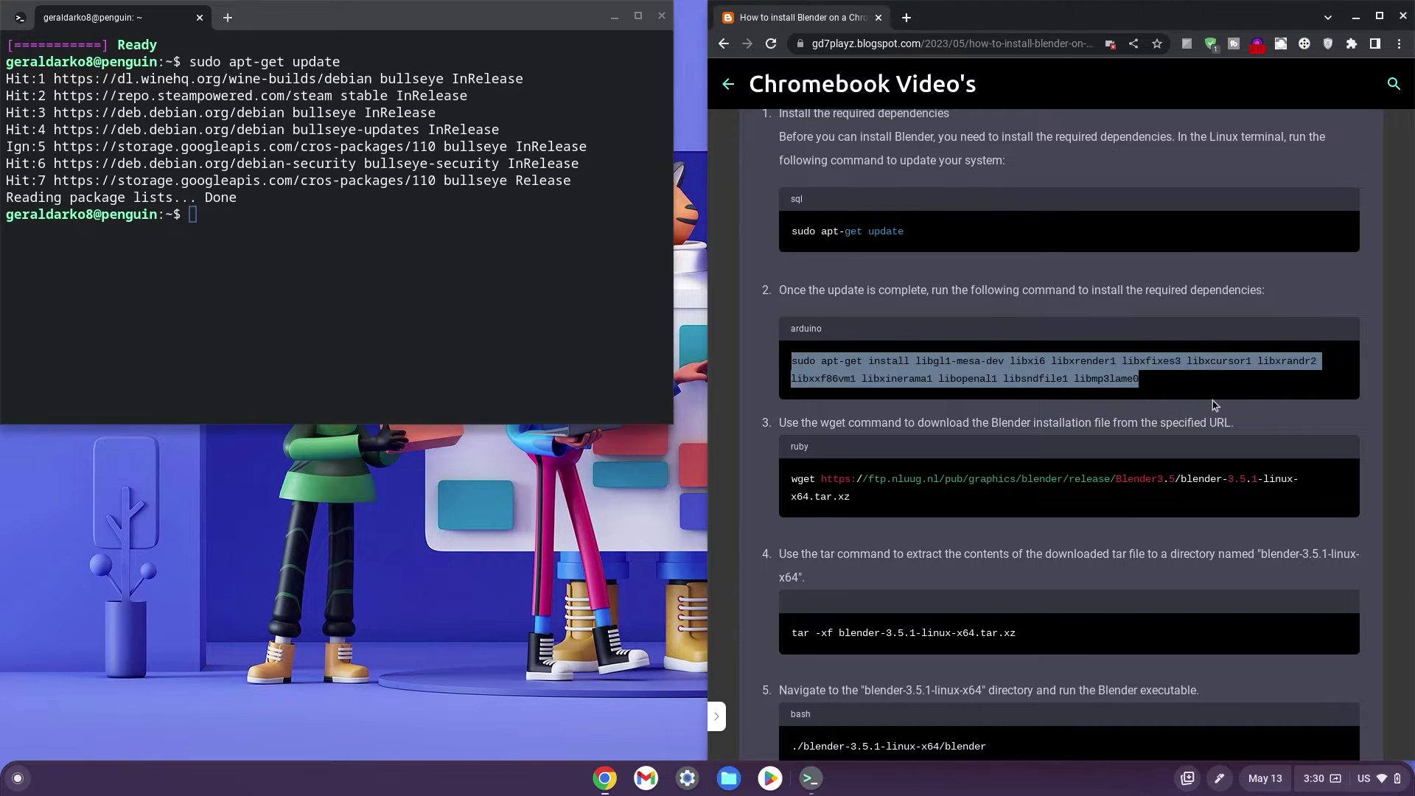
click(594, 255)
key(ctrl+shift+v)
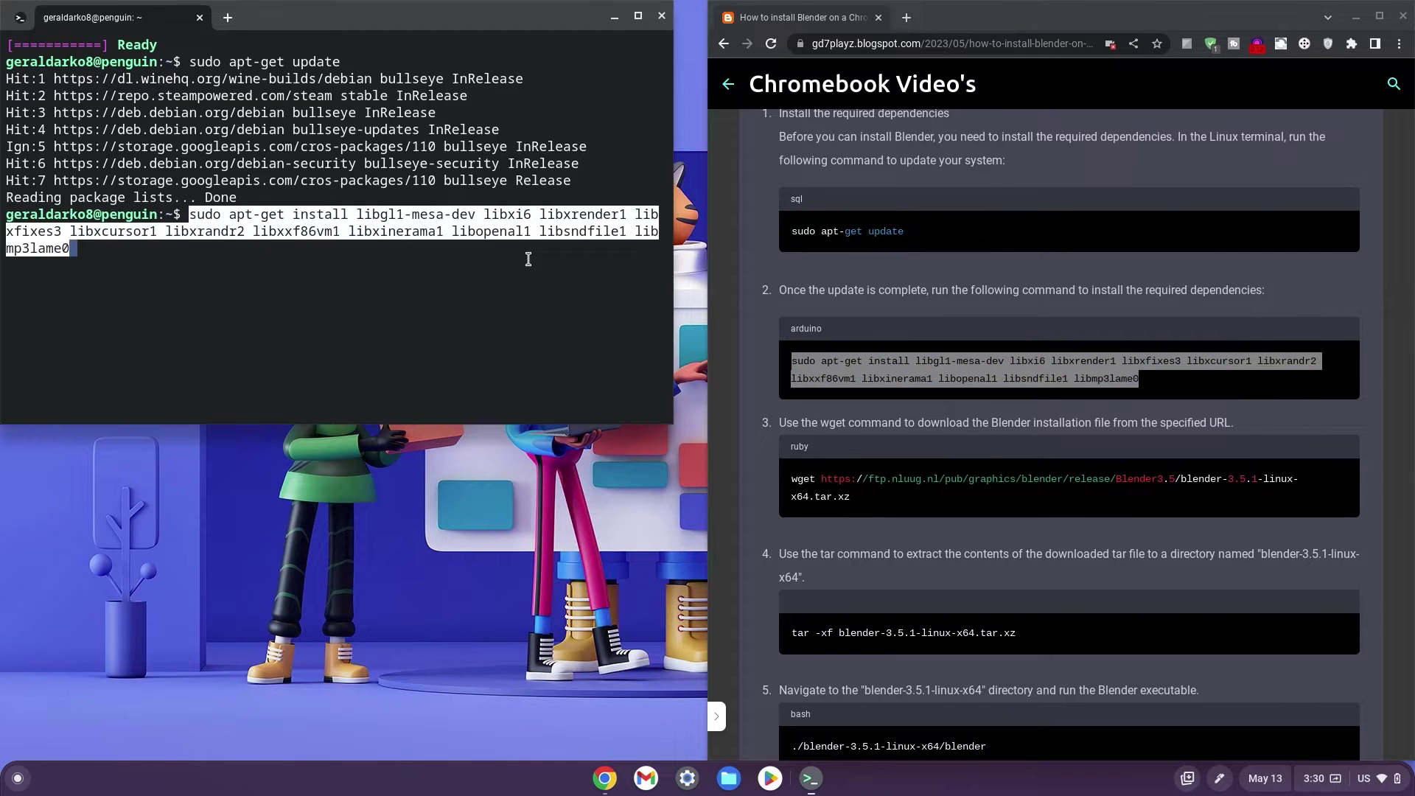
key(Return)
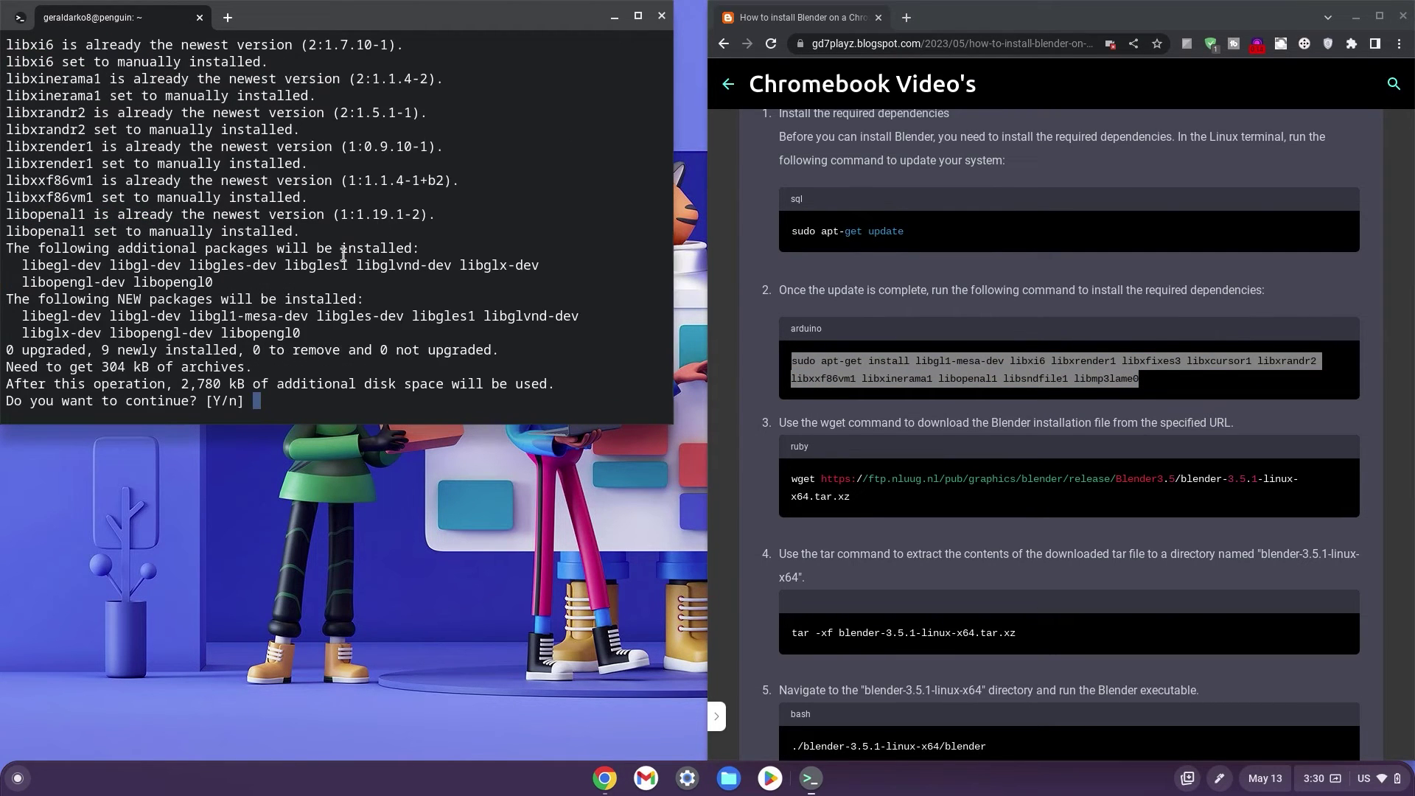
text(y)
key(Return)
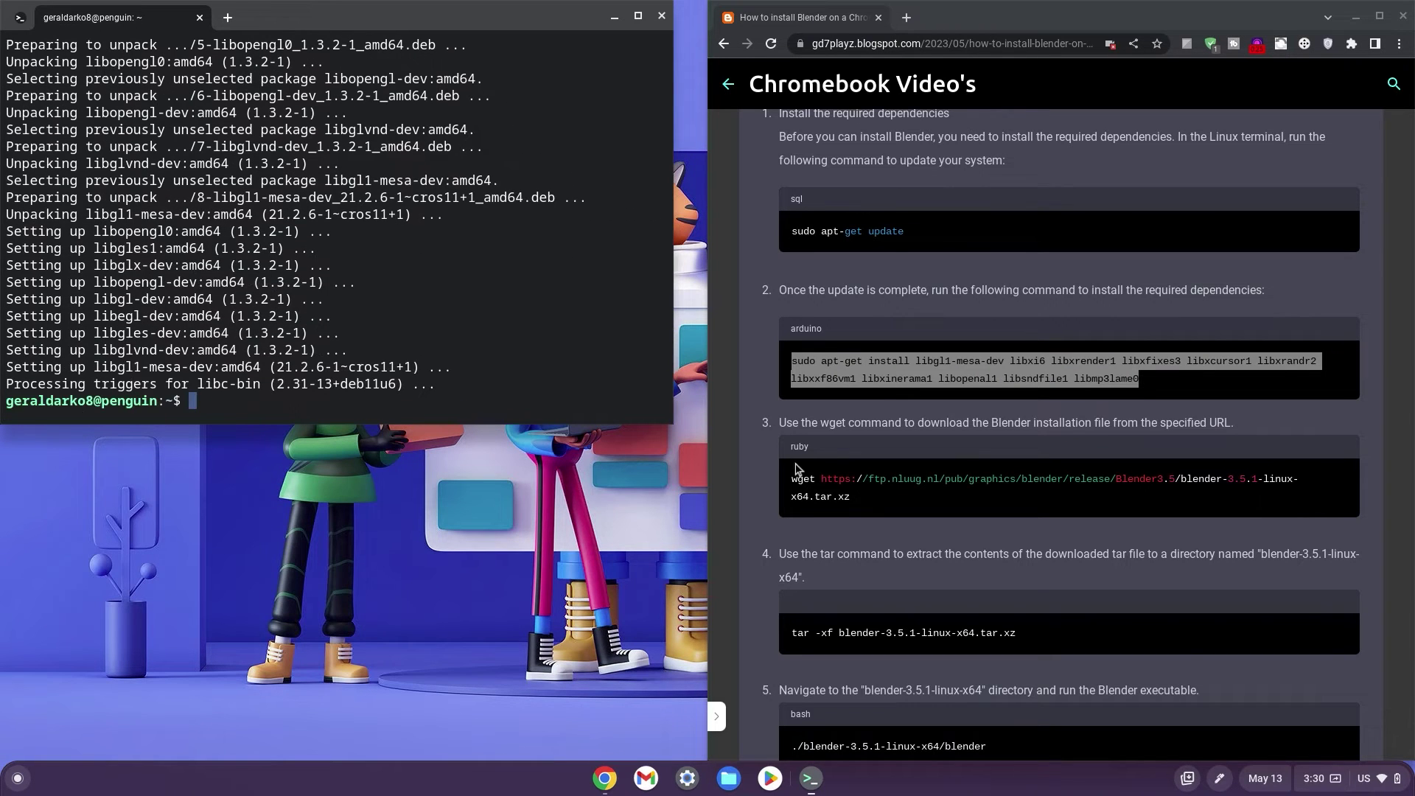
Download blender-3.5.1-linux-x64.tar.xz with the guide's wget command.
drag(792, 476, 878, 499)
key(ctrl+c)
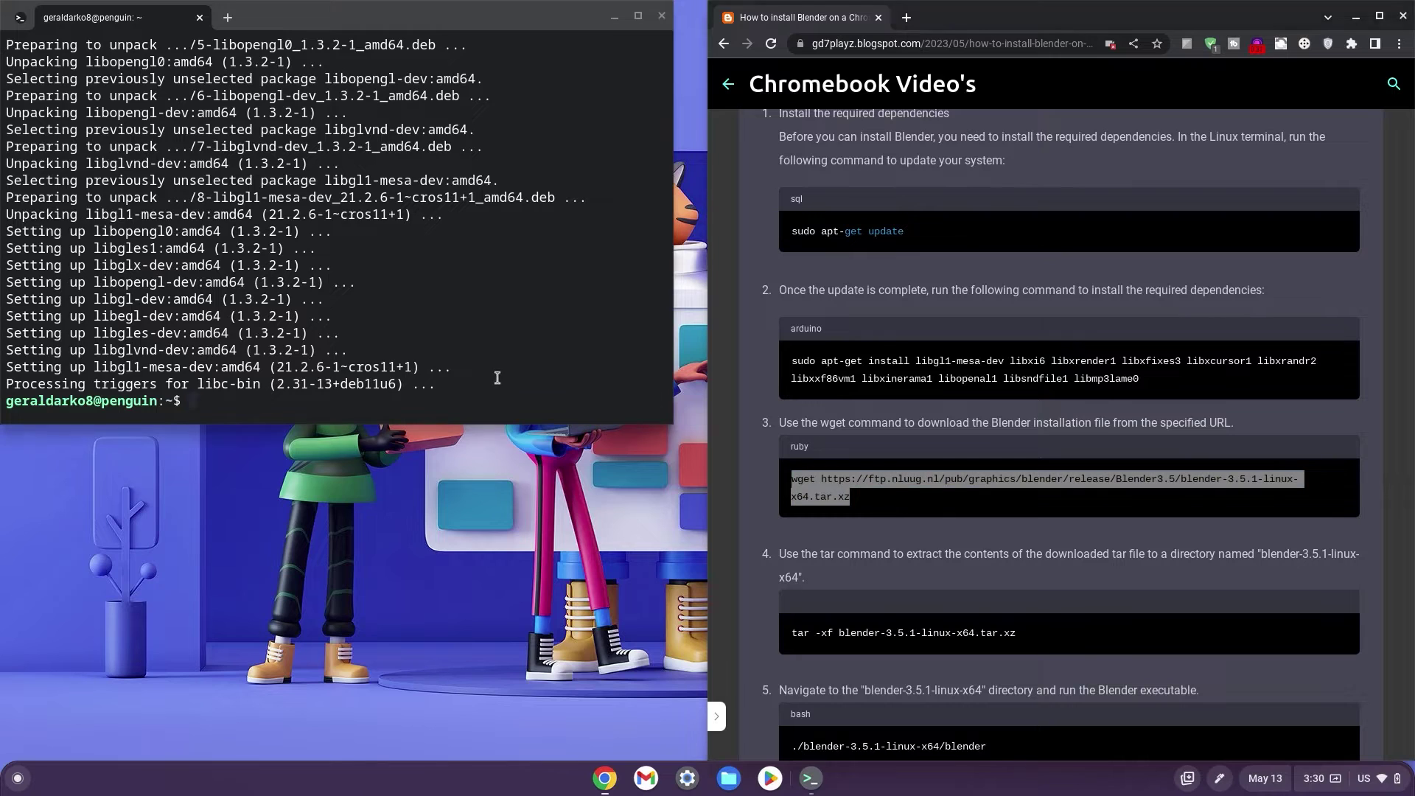
click(501, 382)
key(ctrl+shift+v)
key(Return)
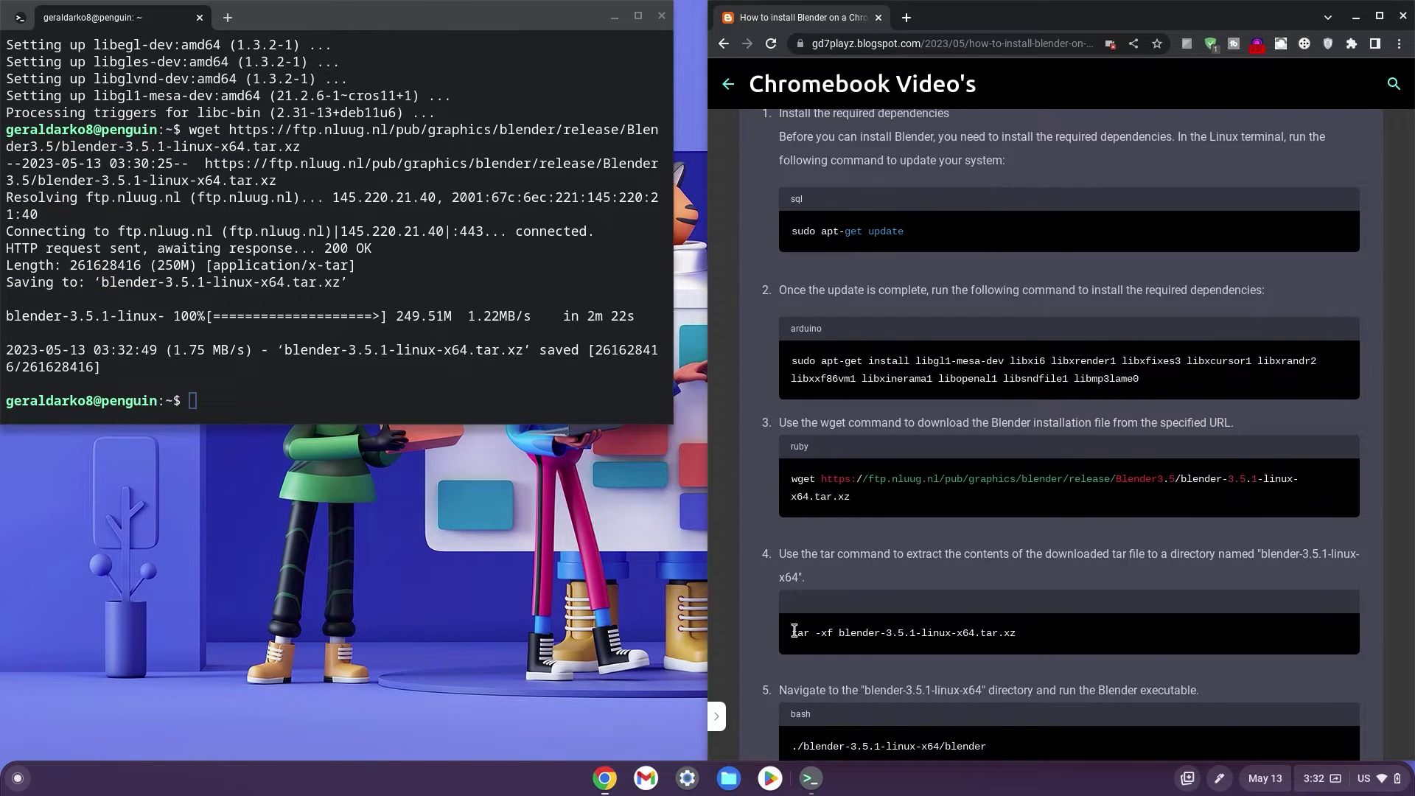
Extract the Blender archive with the guide's tar -xf command.
drag(792, 632, 1023, 637)
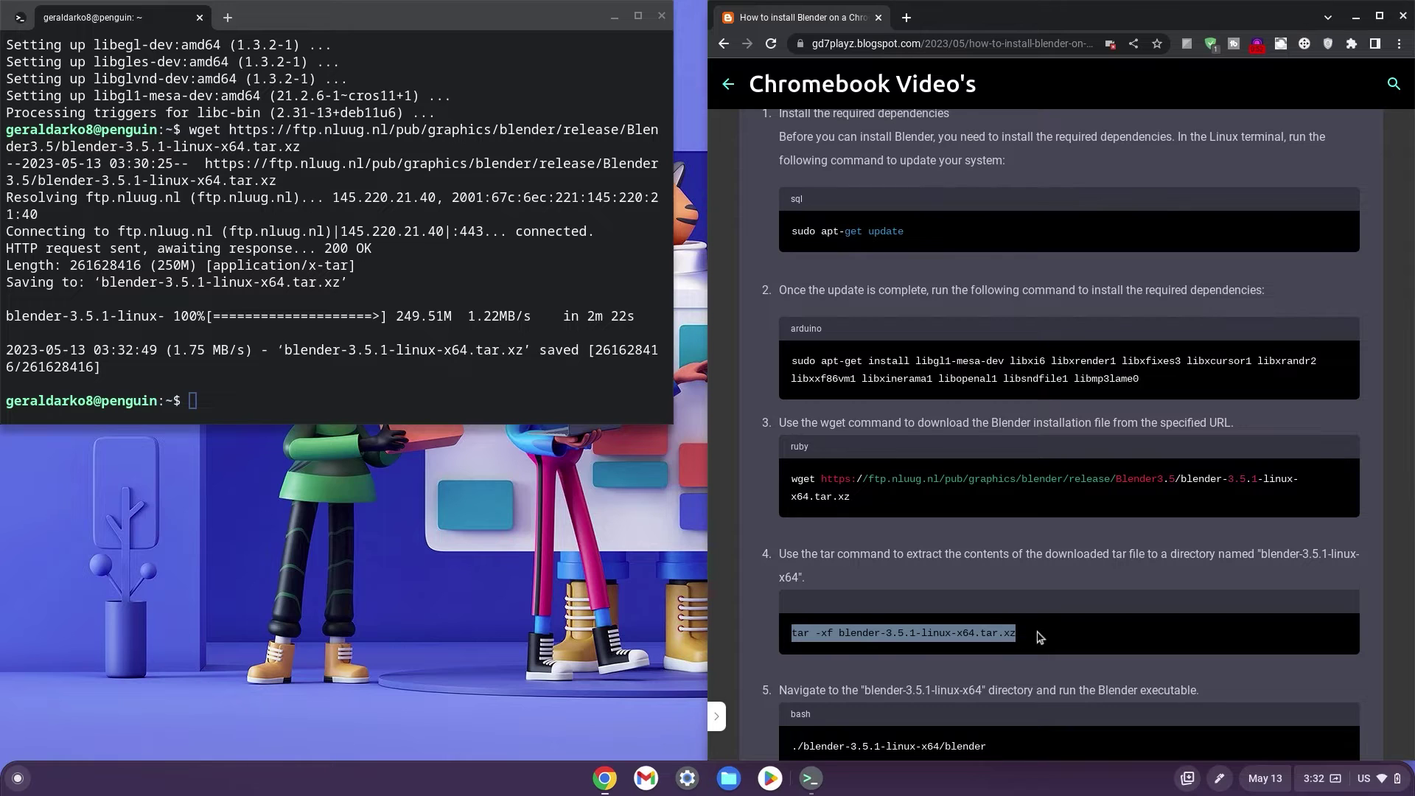
key(ctrl+c)
click(451, 394)
key(ctrl+shift+v)
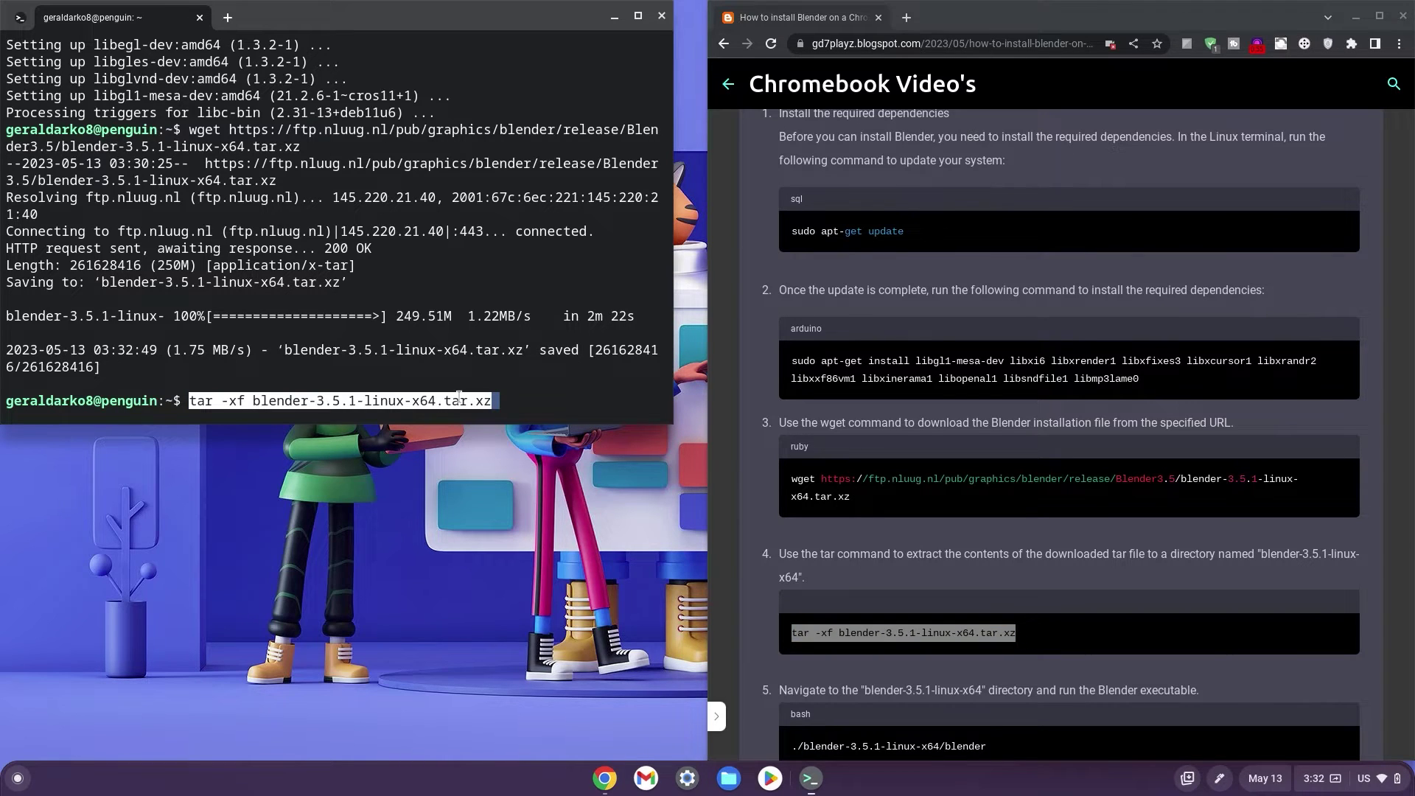
key(Return)
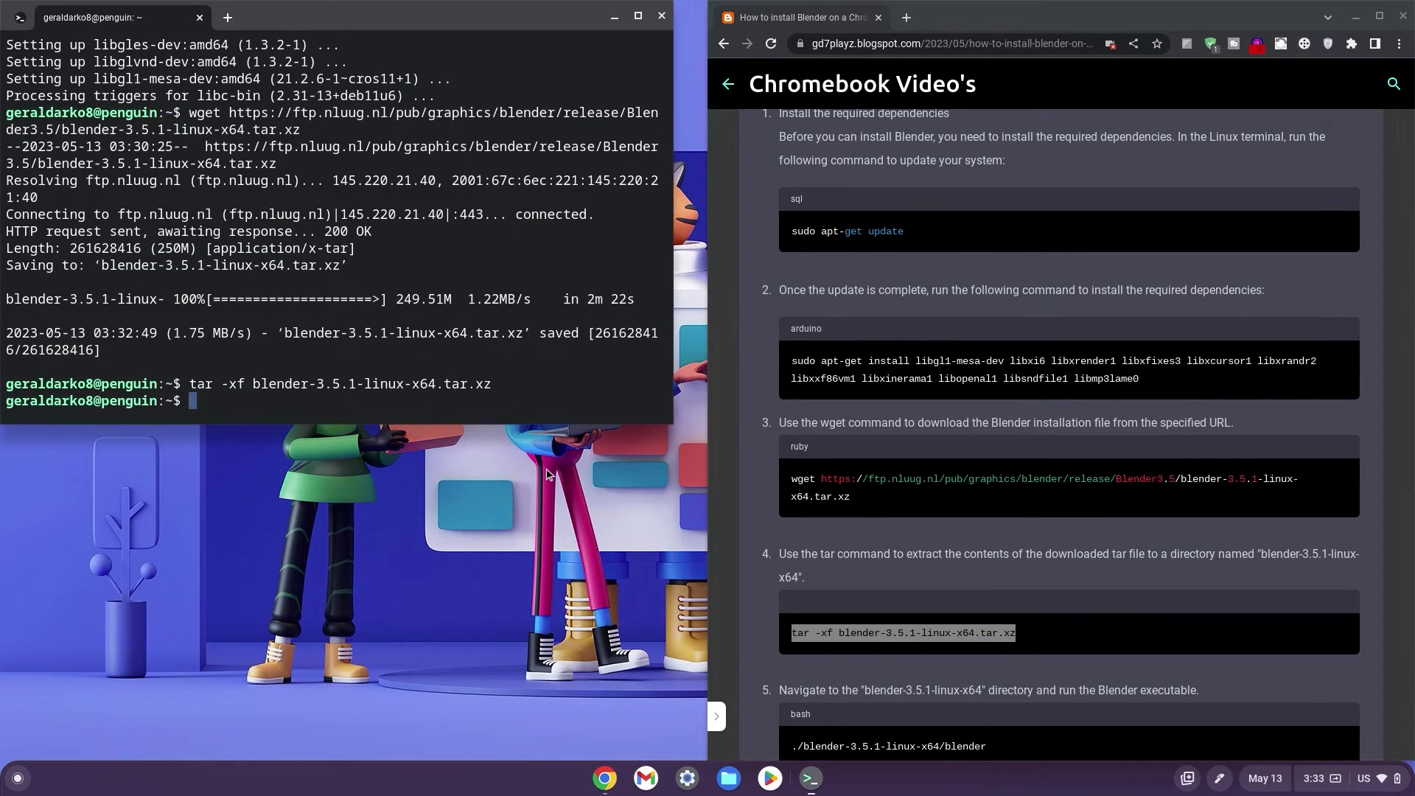
scroll(954, 617, down, 2)
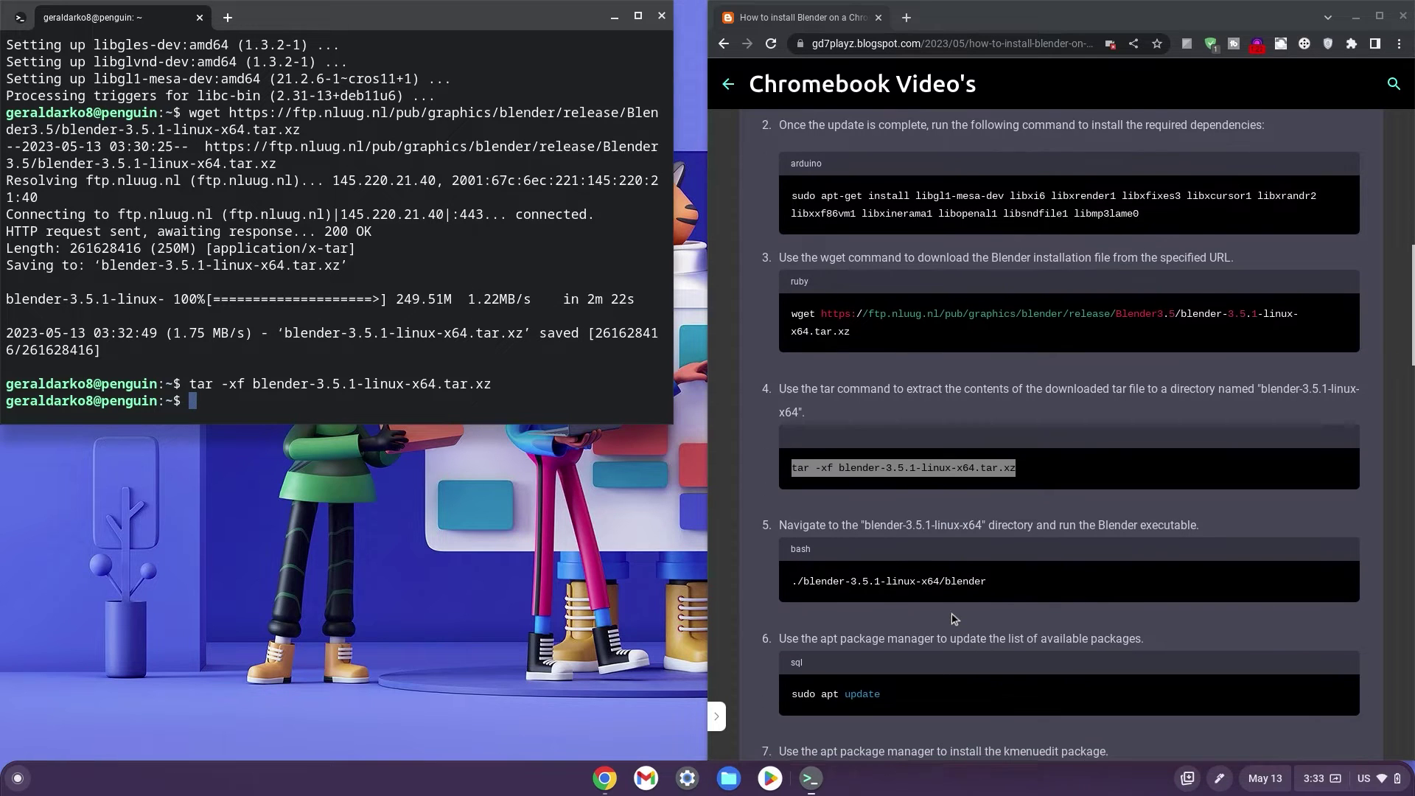
drag(1000, 575, 759, 581)
Launch Blender with ./blender-3.5.1-linux-x64/blender, then close its window.
key(ctrl+c)
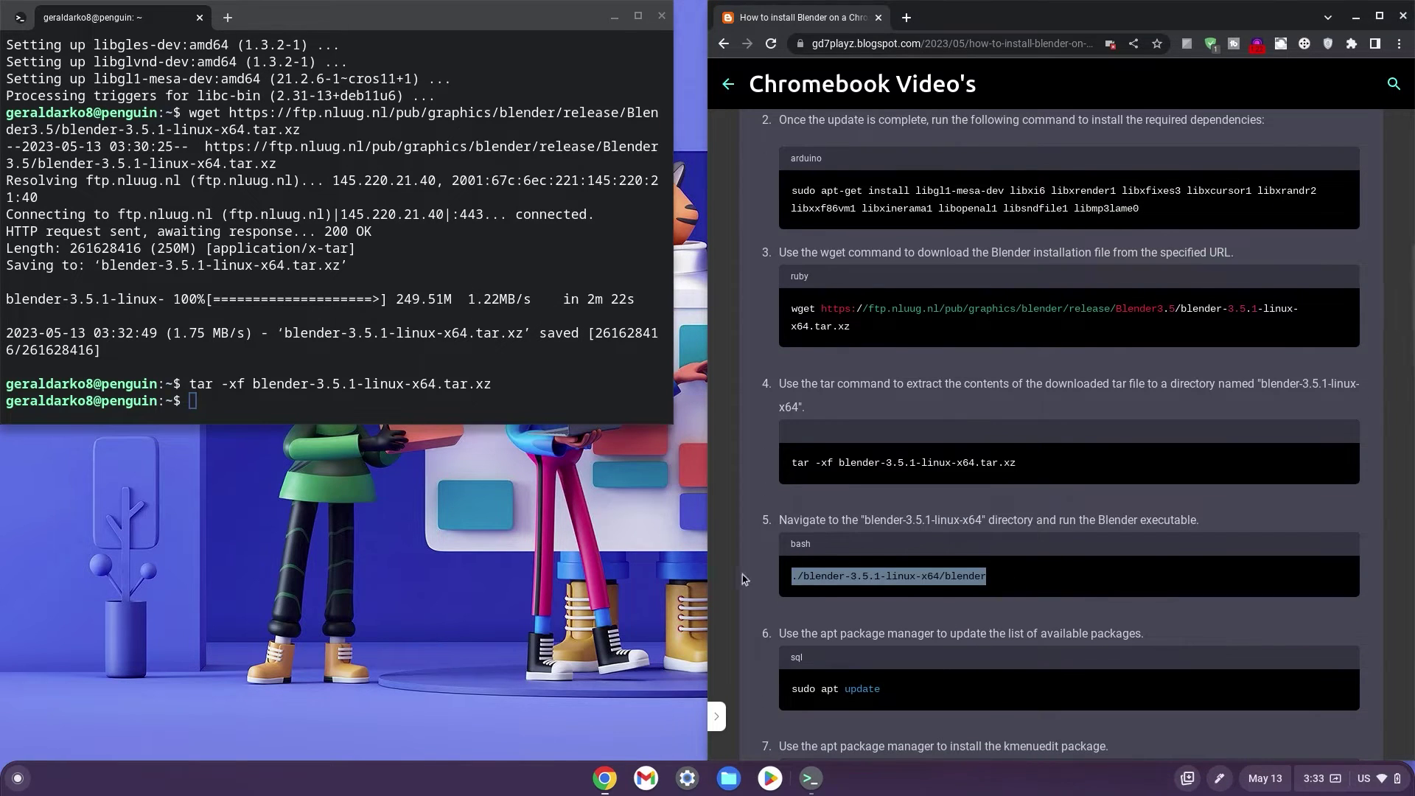
click(559, 391)
key(ctrl+shift+v)
key(Return)
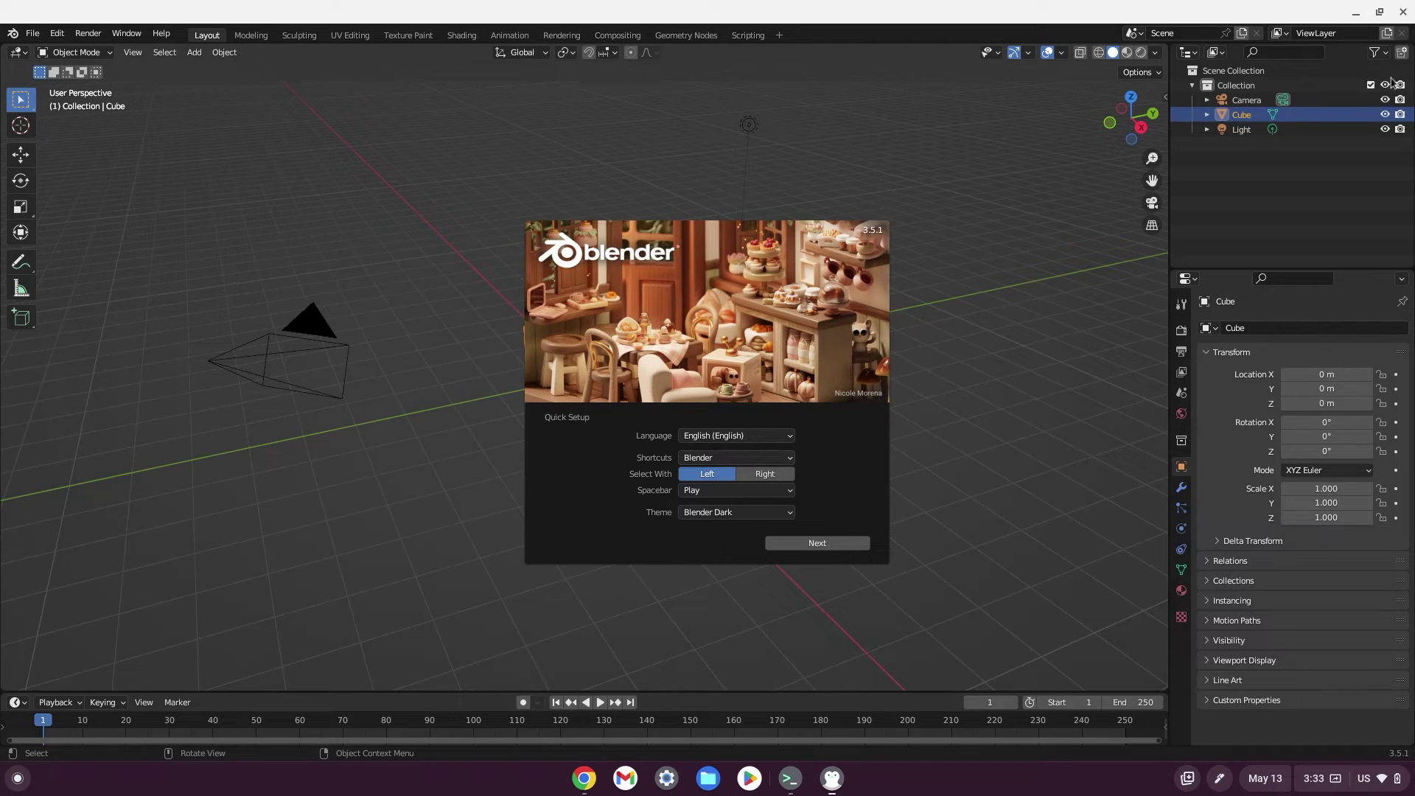
click(1402, 16)
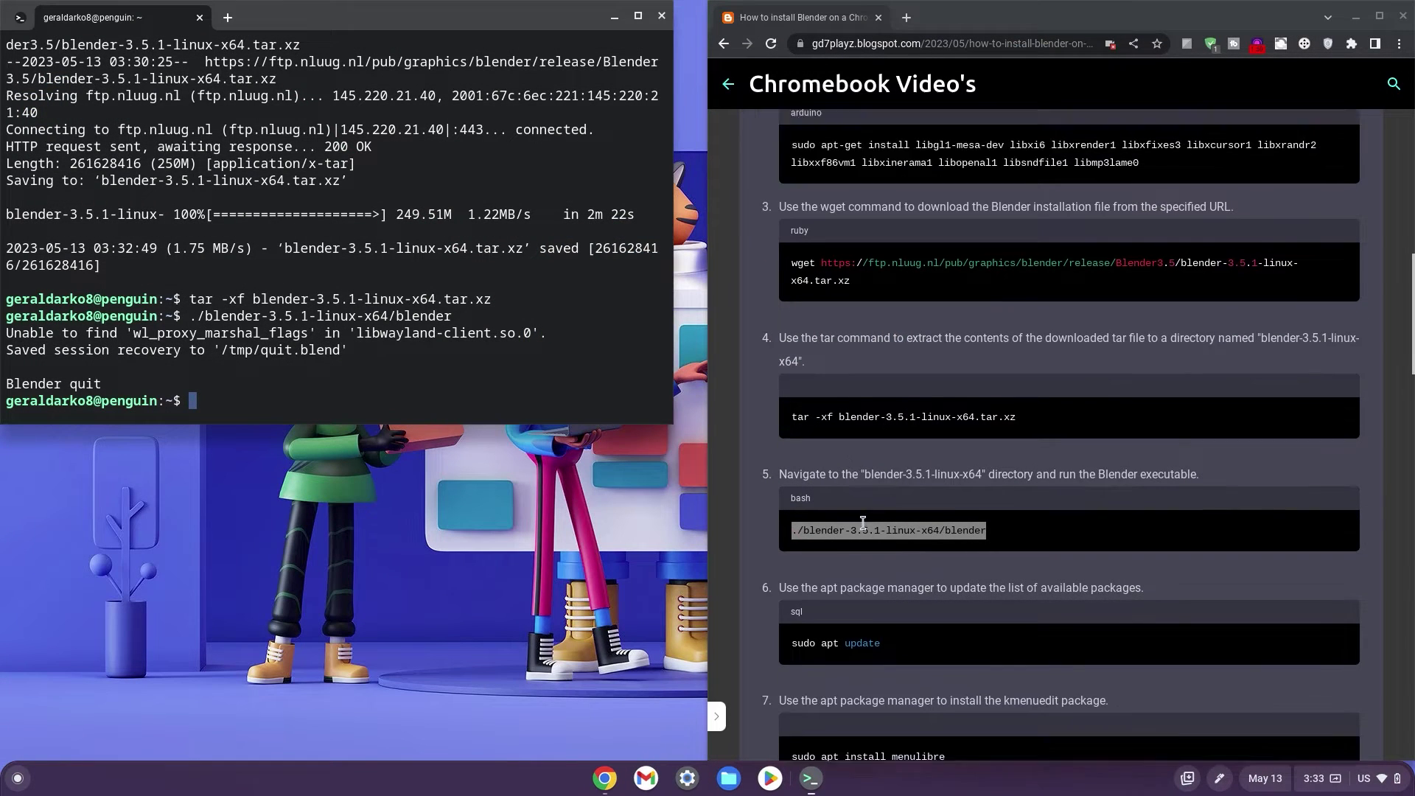
scroll(863, 522, down, 2)
triple_click(840, 437)
Run sudo apt update and sudo apt install menulibre.
middle_click(332, 401)
key(Return)
scroll(946, 539, down, 2)
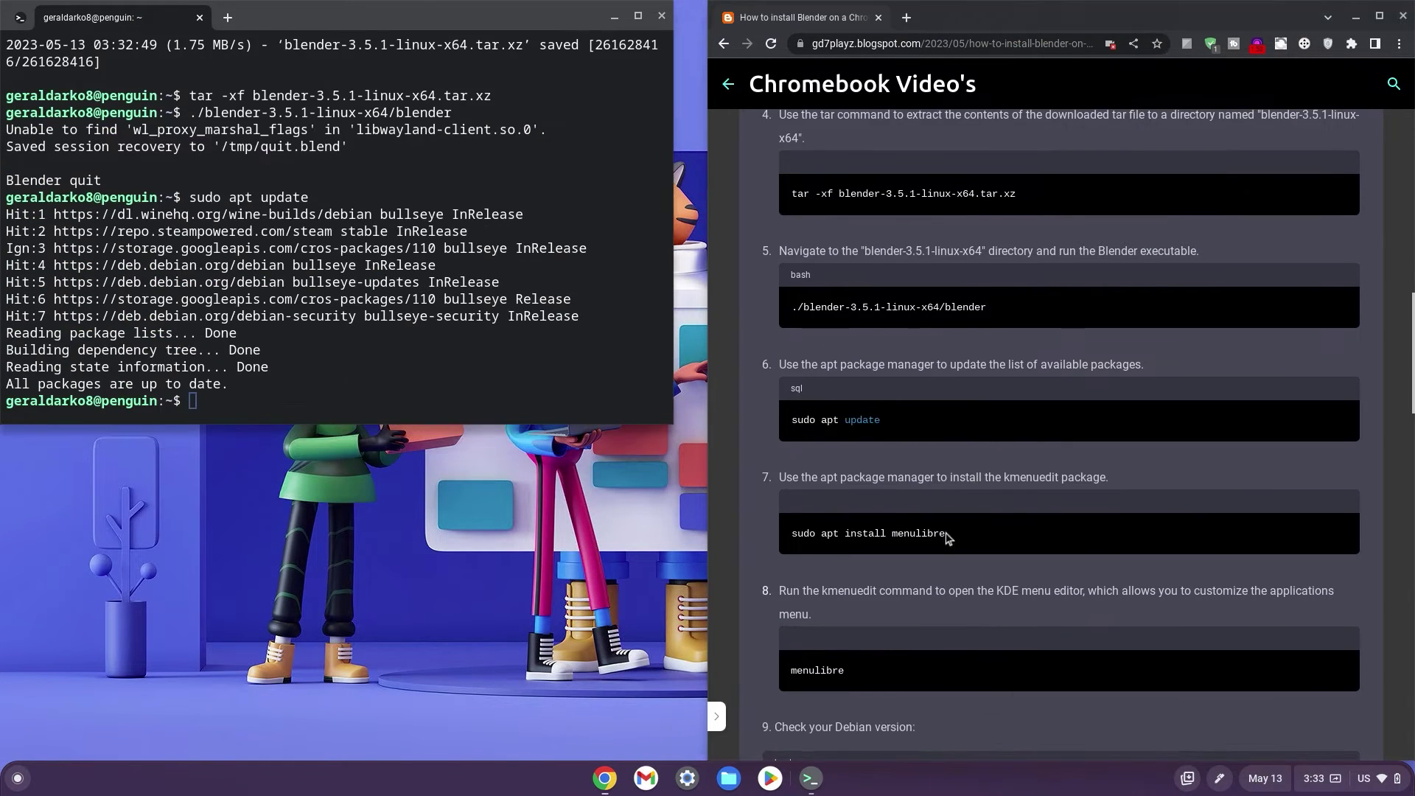
triple_click(918, 533)
middle_click(331, 401)
key(Return)
Start the MenuLibre menu editor with the menulibre command.
drag(845, 670, 781, 675)
middle_click(481, 315)
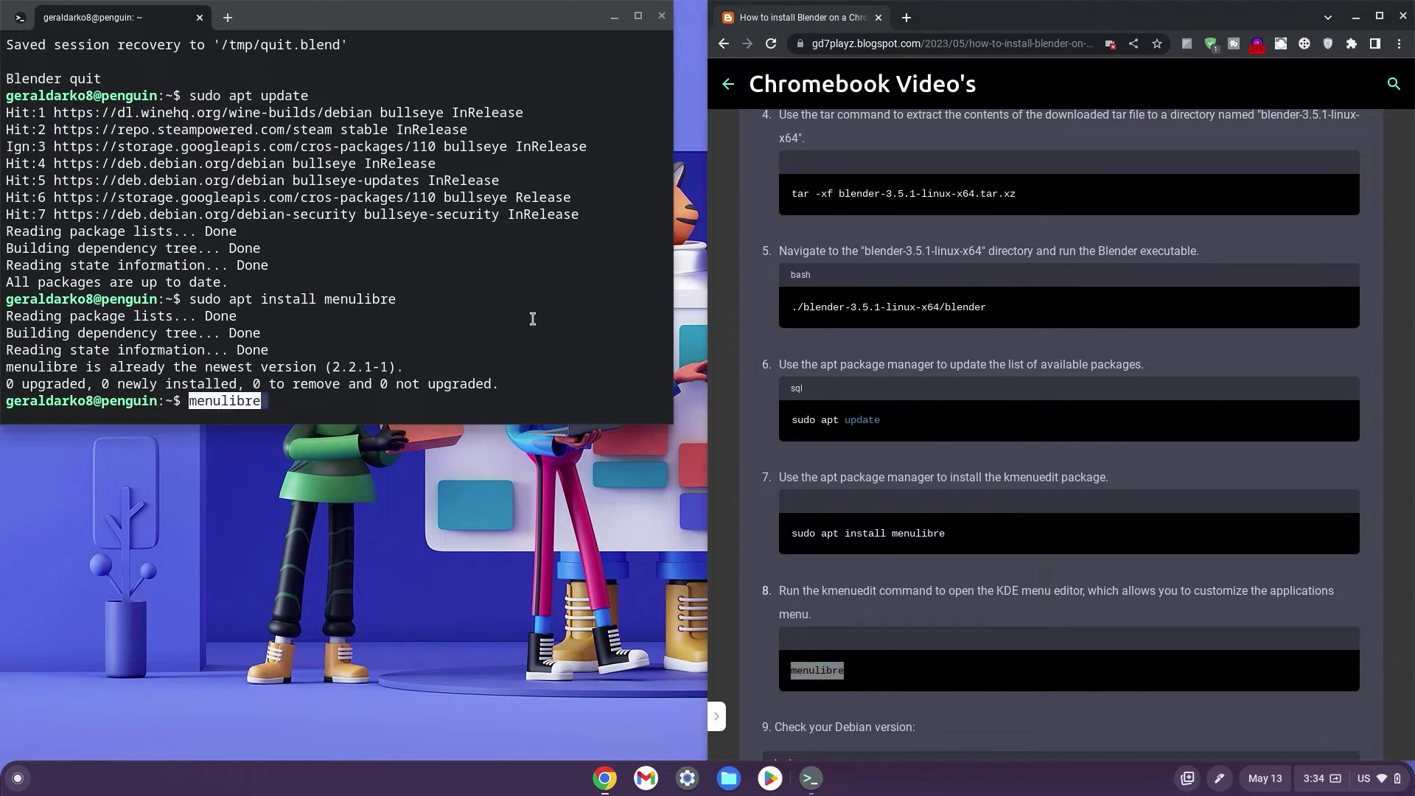
key(Return)
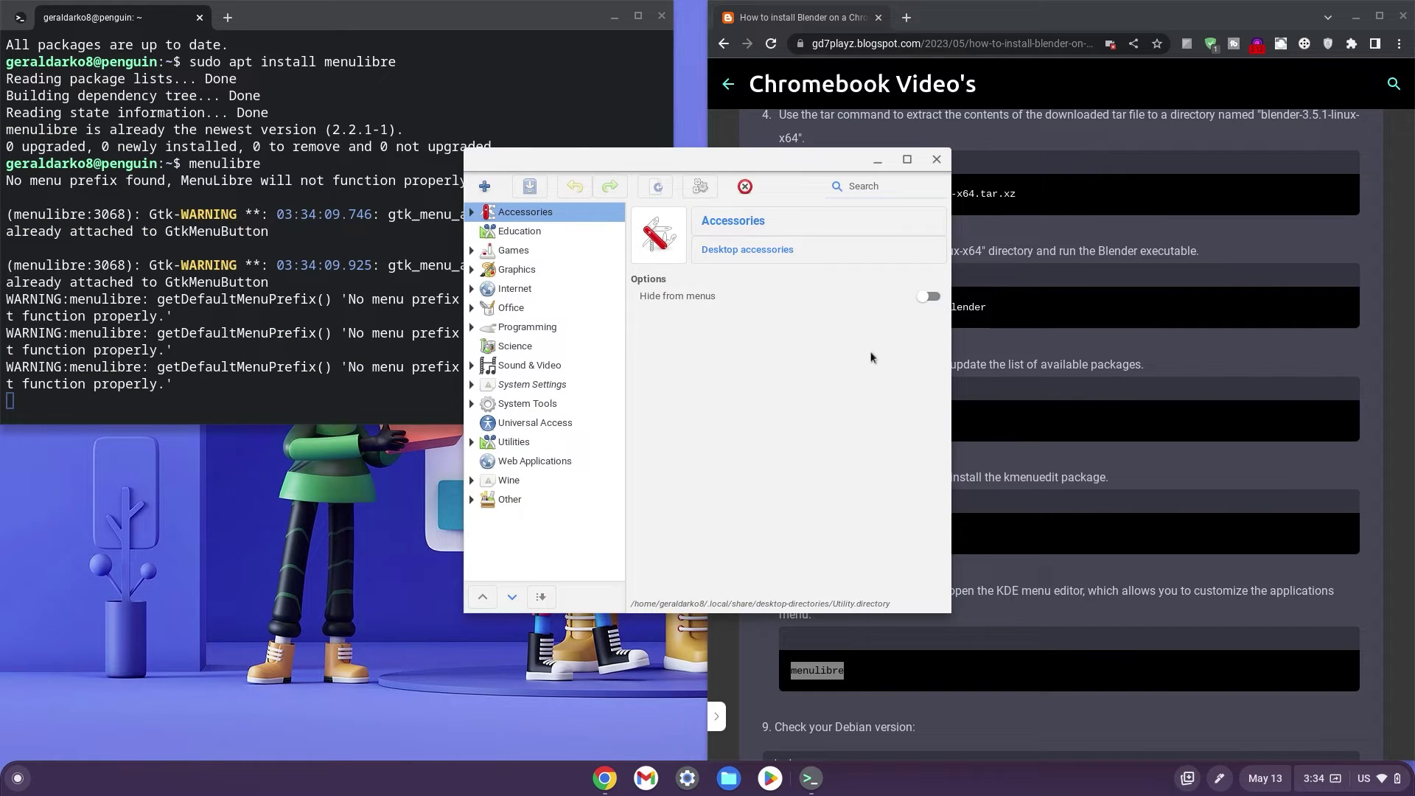
Add a new launcher named Blender under the Graphics category.
click(547, 232)
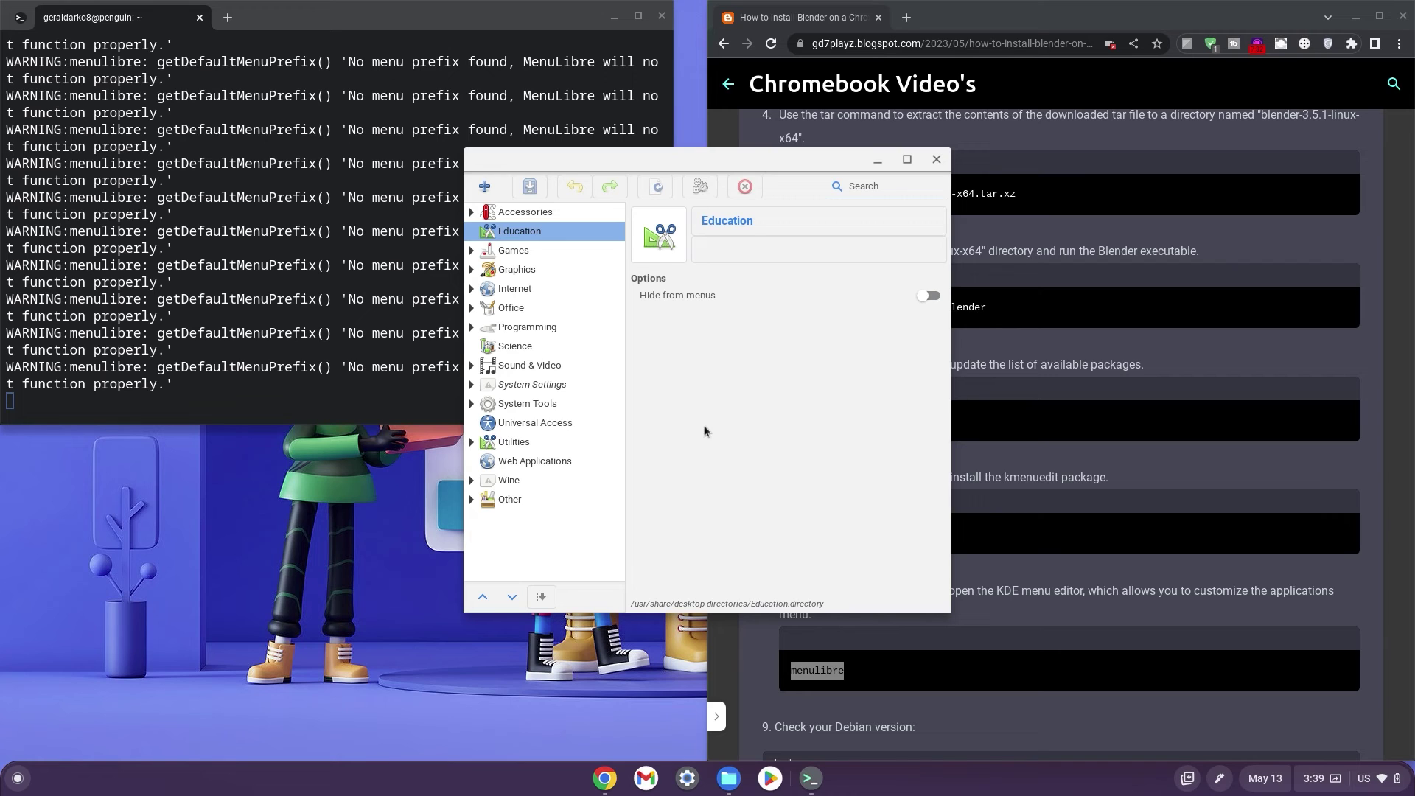
click(517, 270)
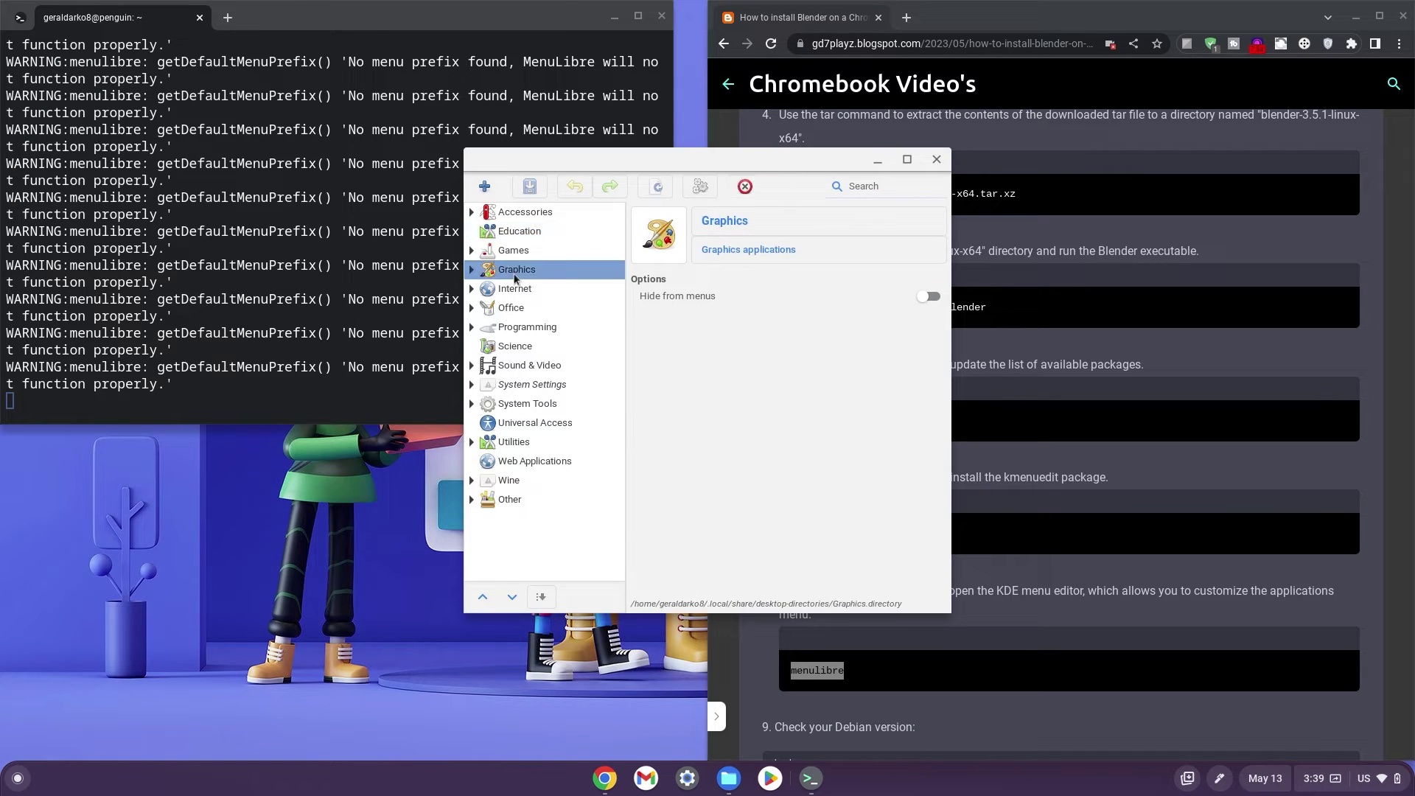
click(483, 186)
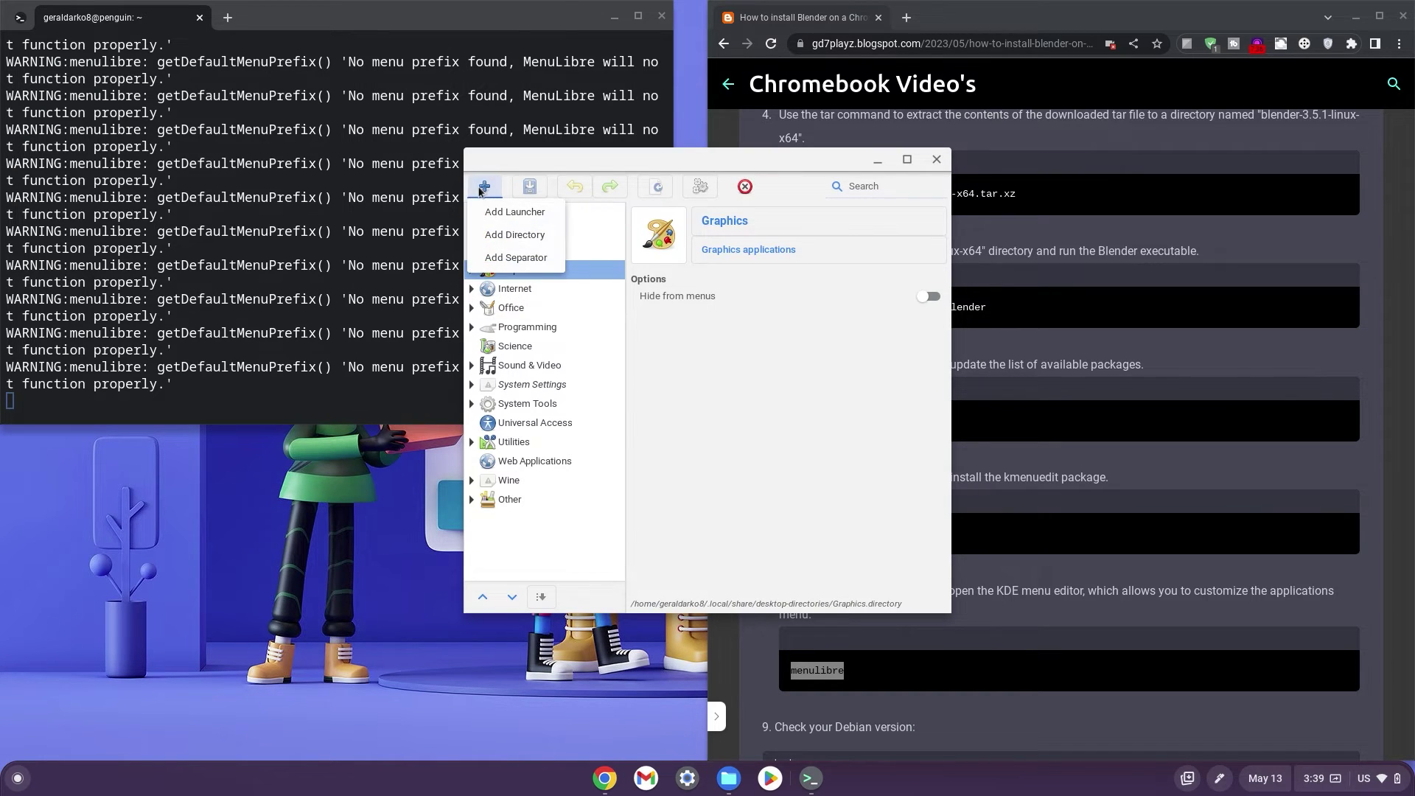
click(504, 214)
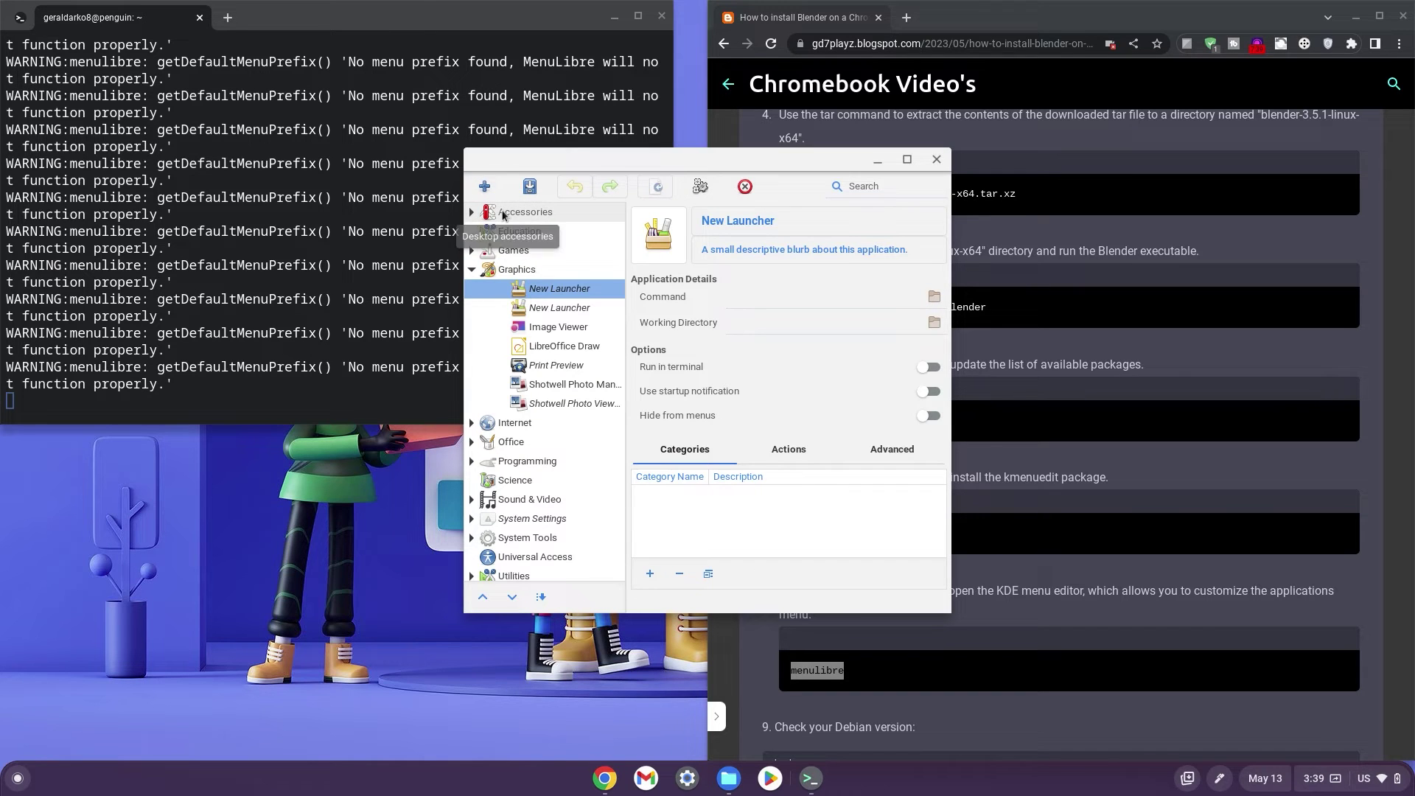
click(760, 222)
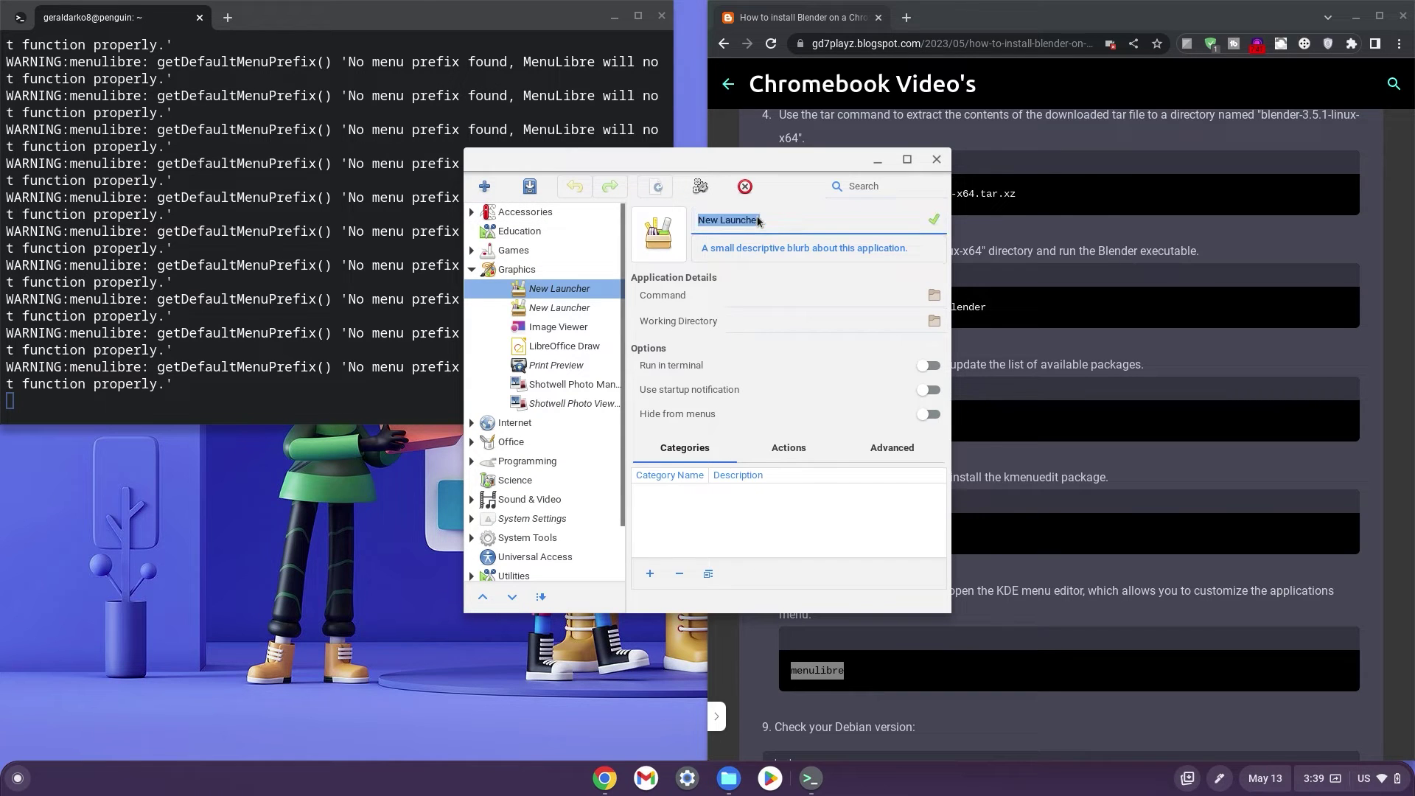
text(Blender)
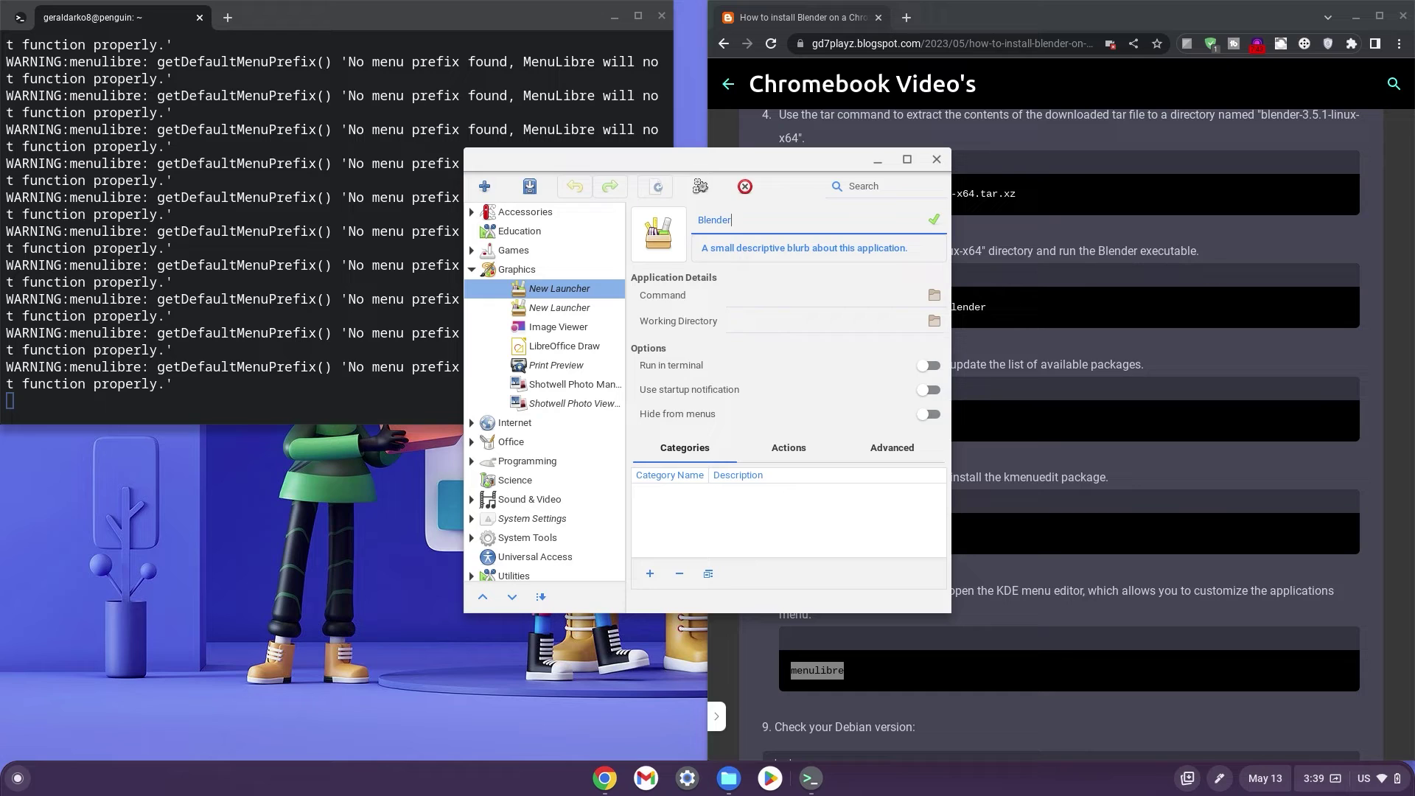
click(935, 221)
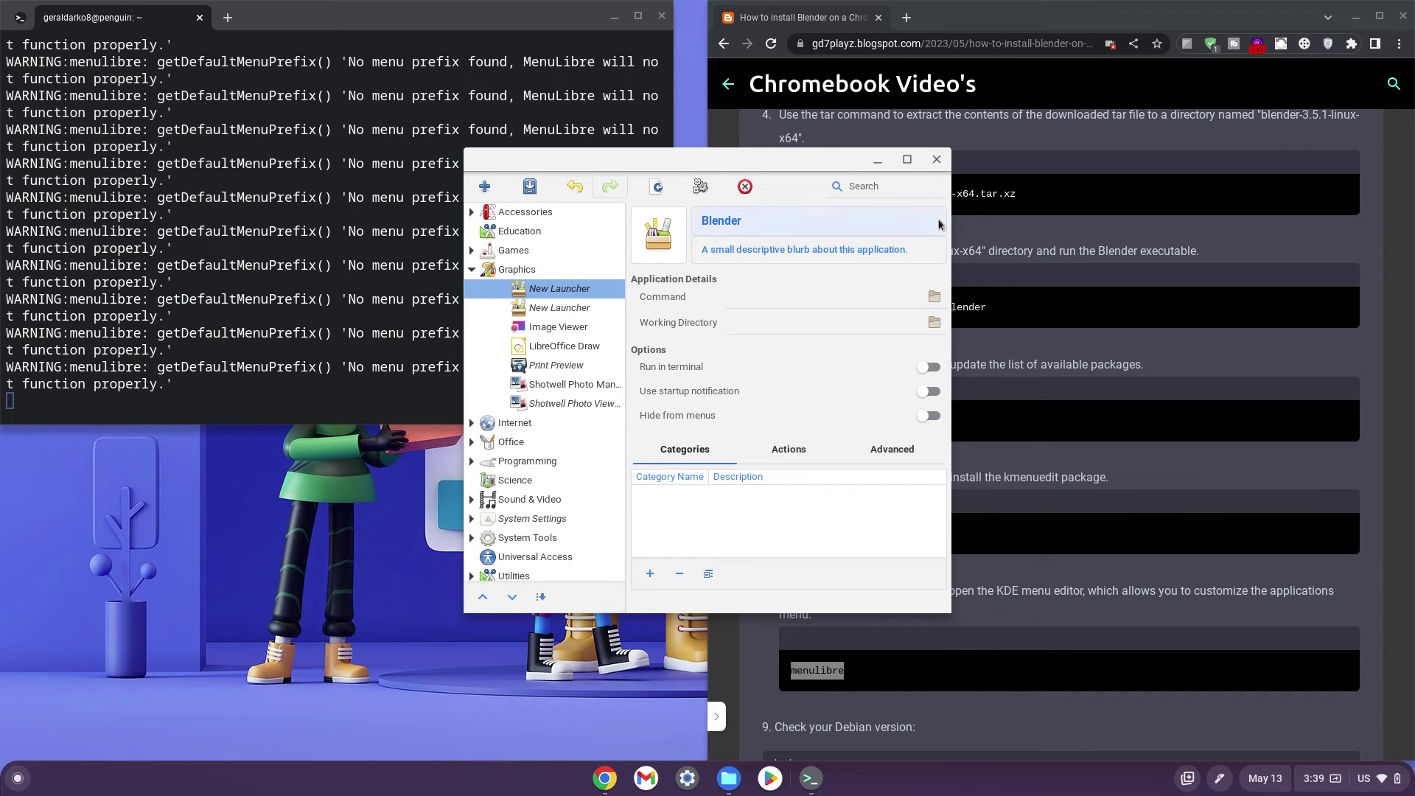
Set the launcher icon to Blender_logo_no_text.svg.png from New folder.
click(661, 233)
click(676, 301)
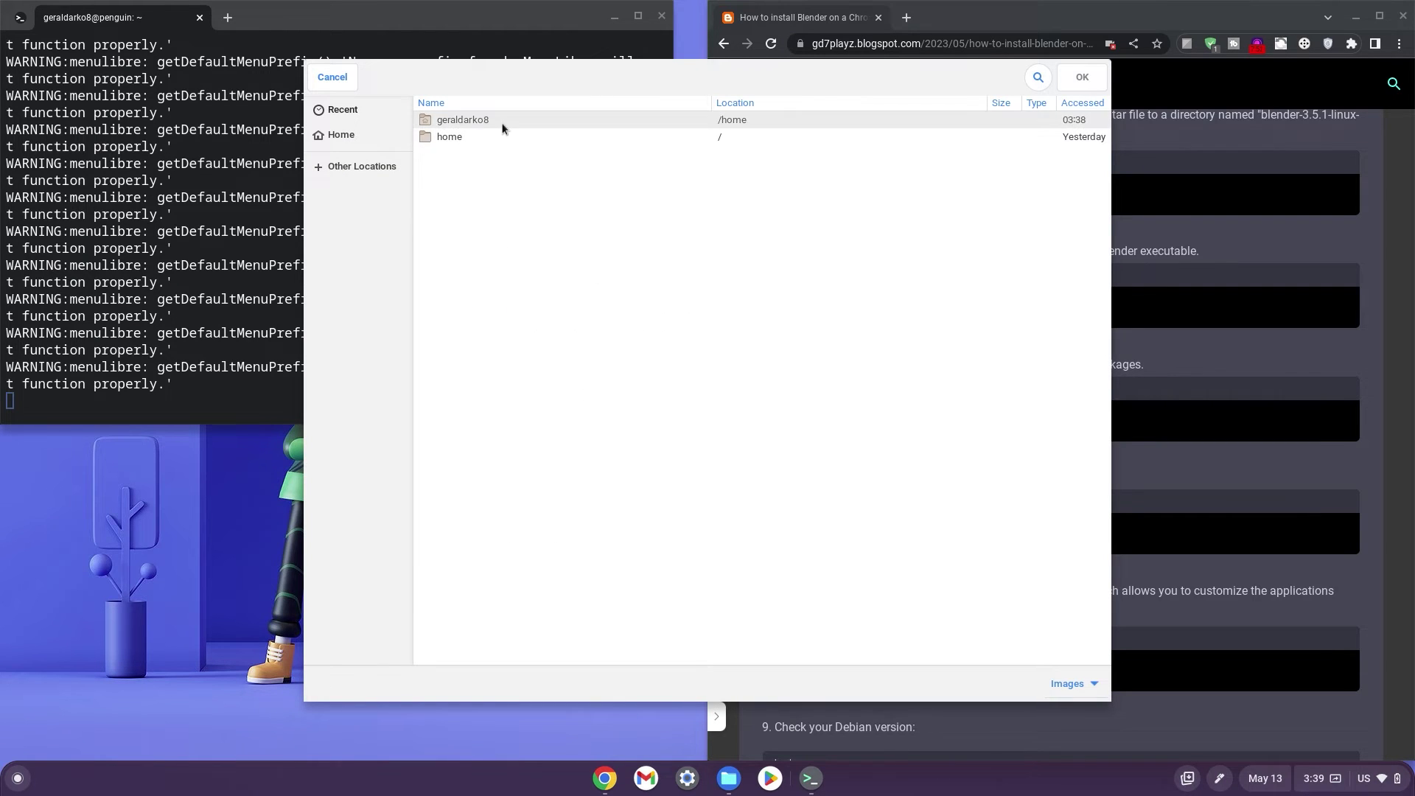
double_click(501, 121)
click(513, 157)
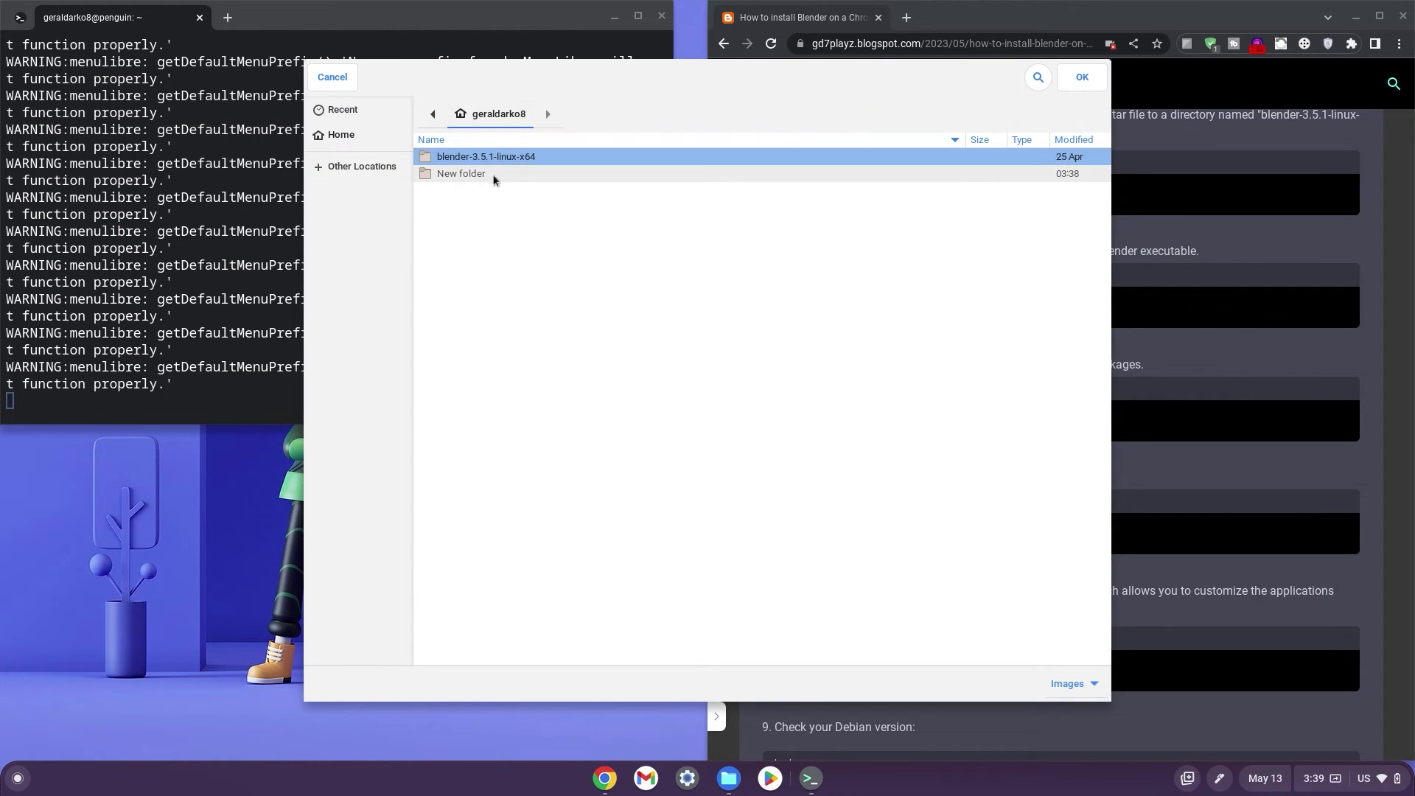
double_click(464, 174)
click(519, 158)
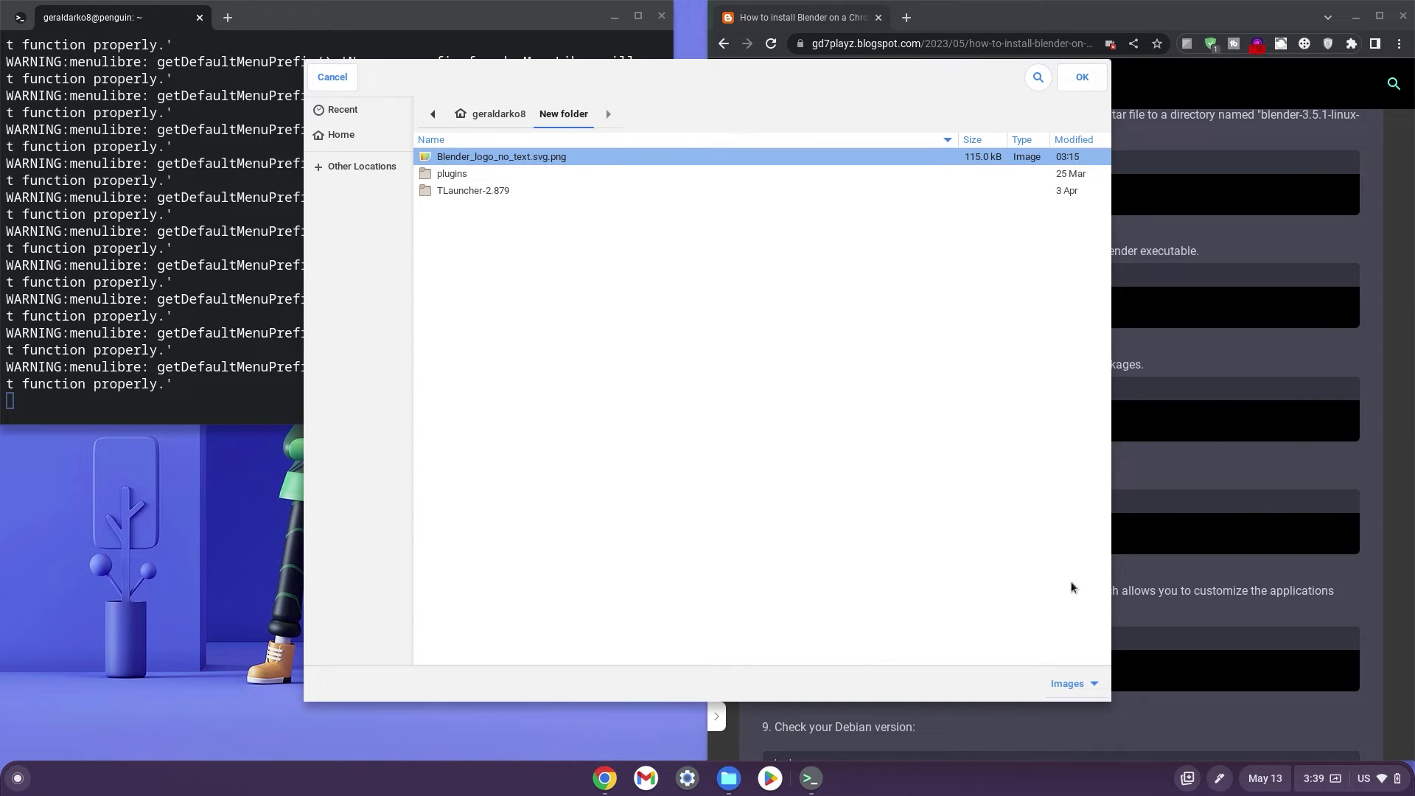
click(1083, 77)
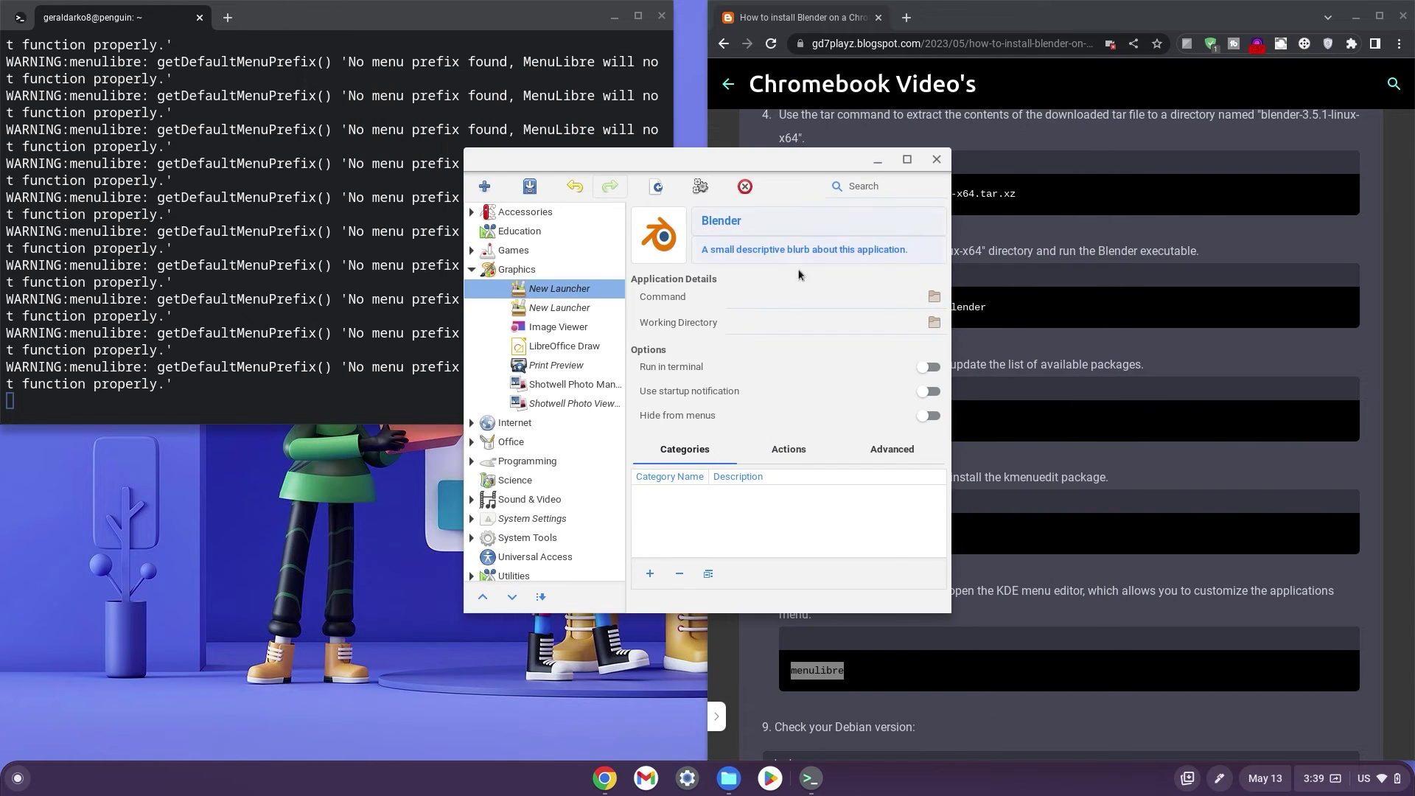
Set the launcher command to blender-3.5.1-linux-x64/blender, save, and close MenuLibre.
click(934, 298)
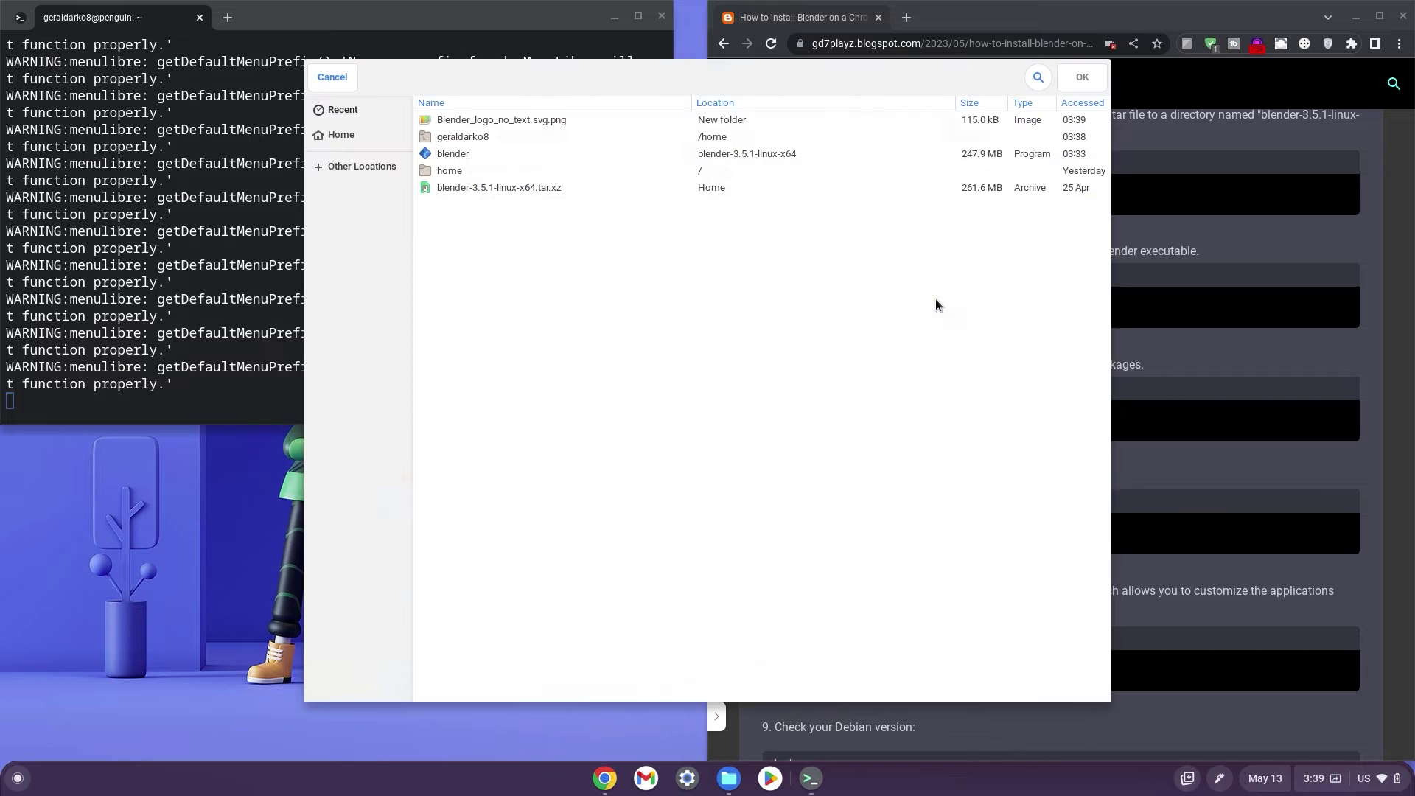
double_click(463, 137)
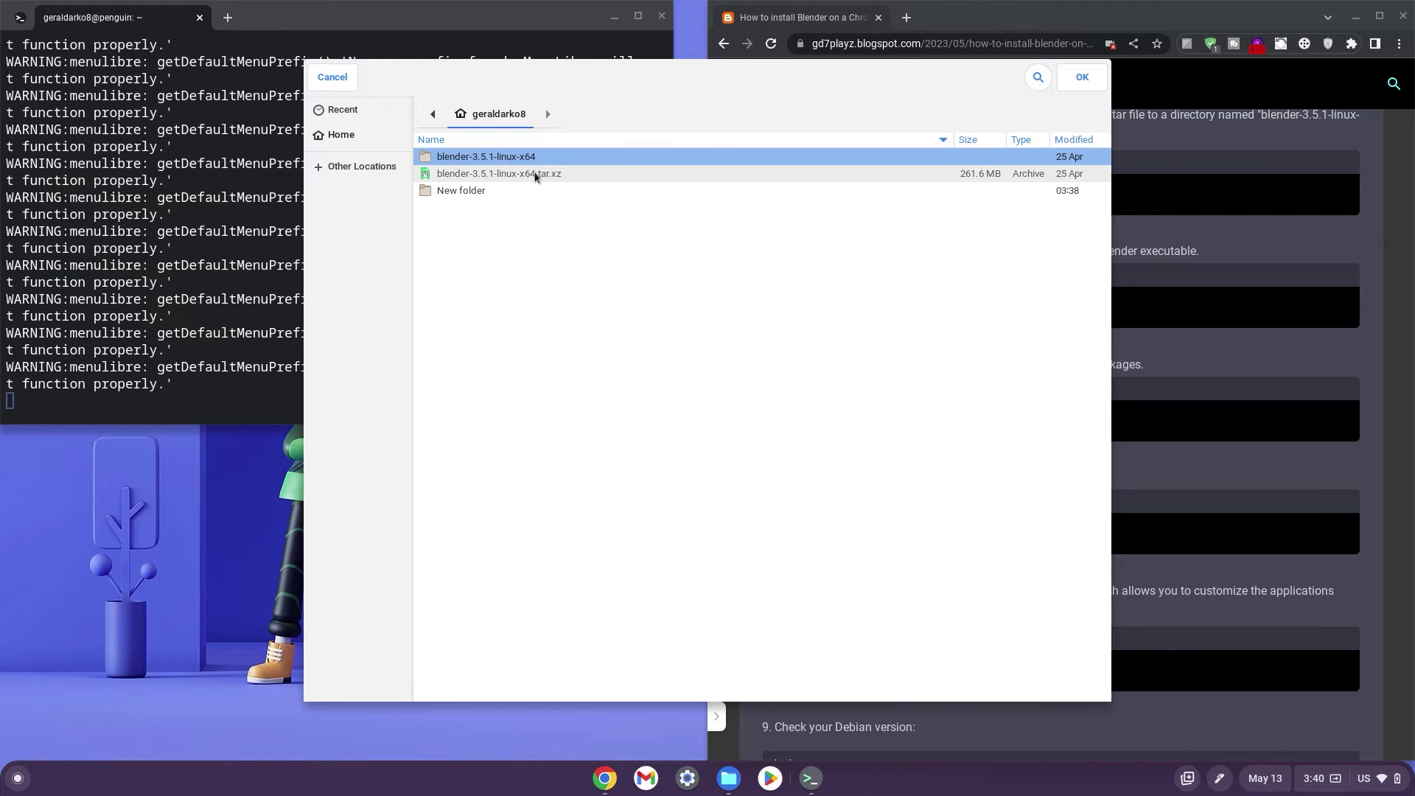
click(502, 157)
double_click(498, 161)
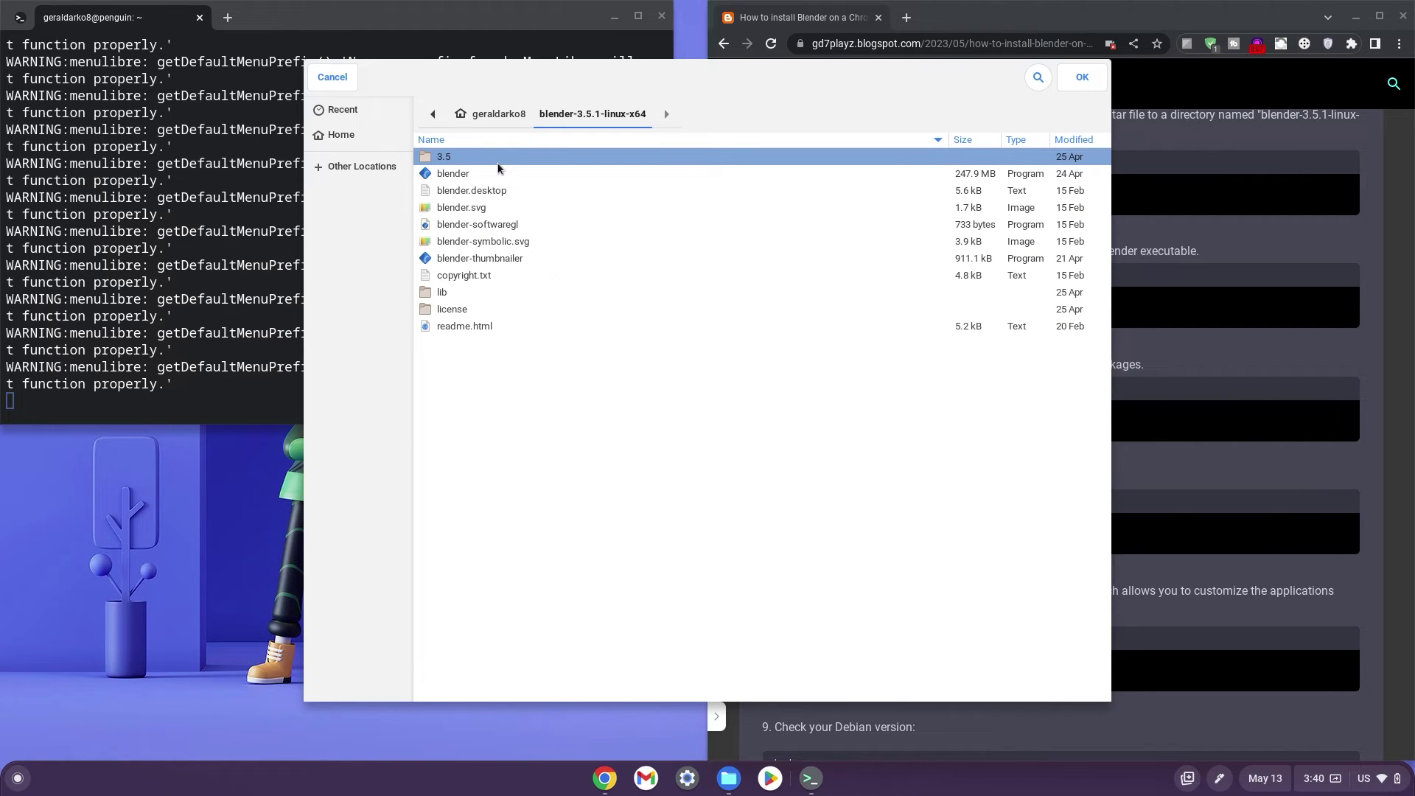
click(532, 177)
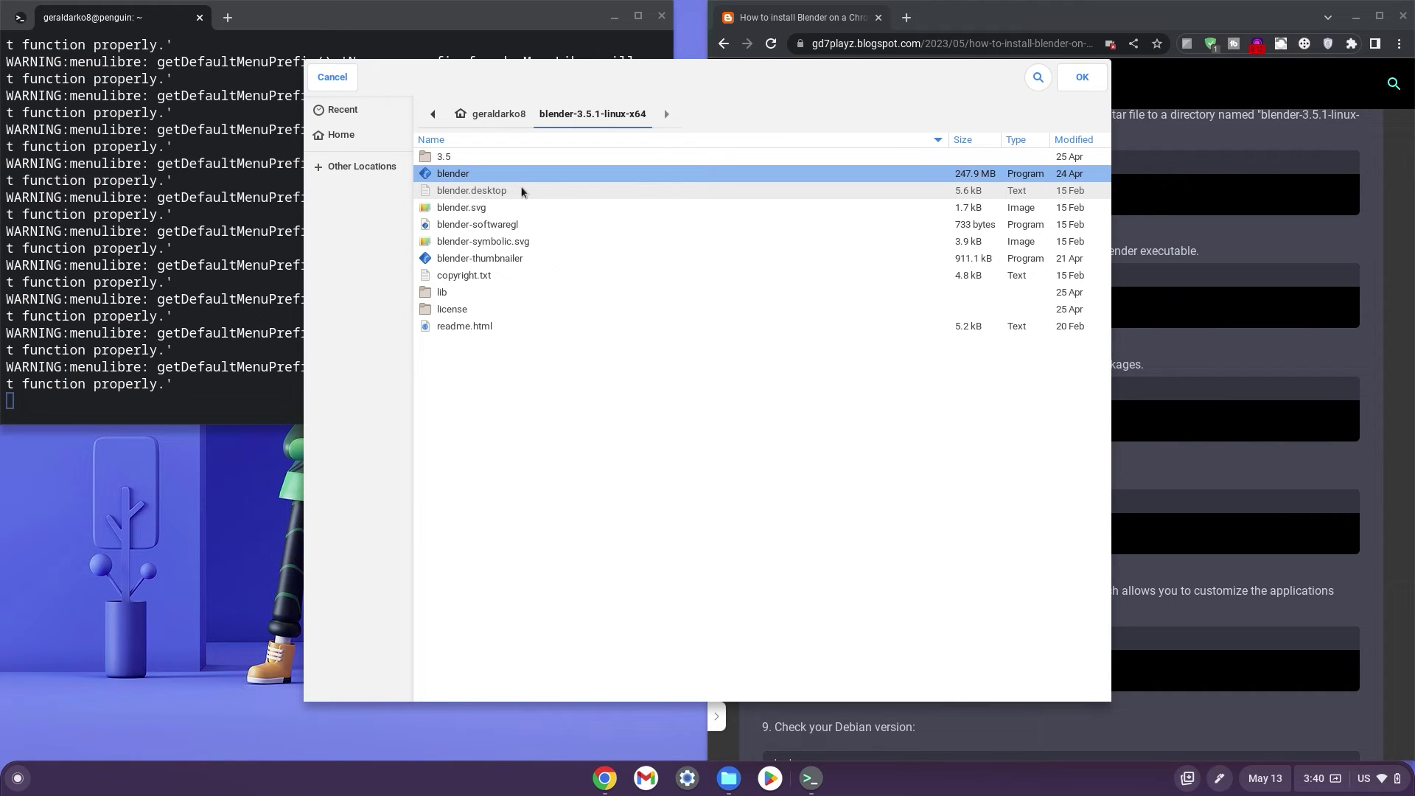
click(1082, 78)
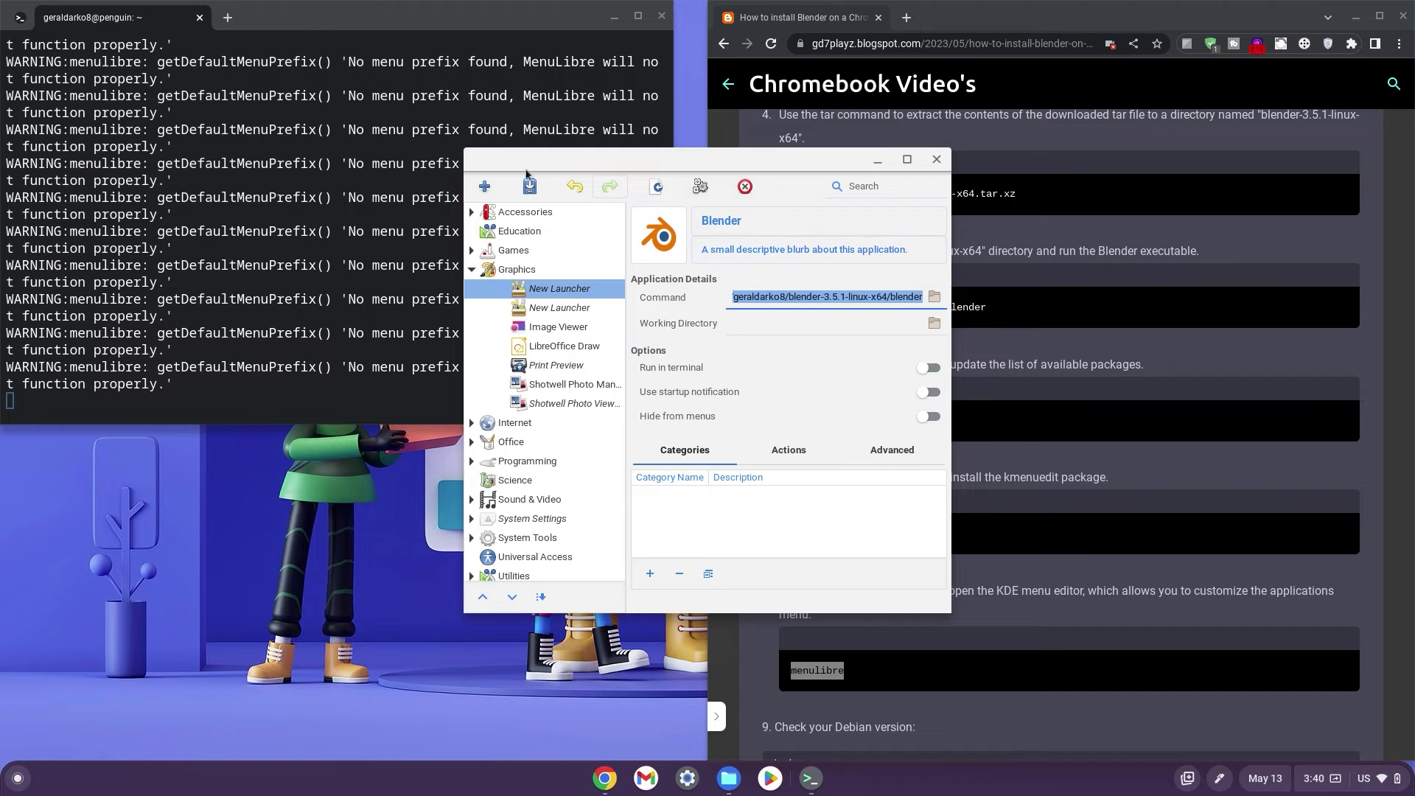
click(531, 187)
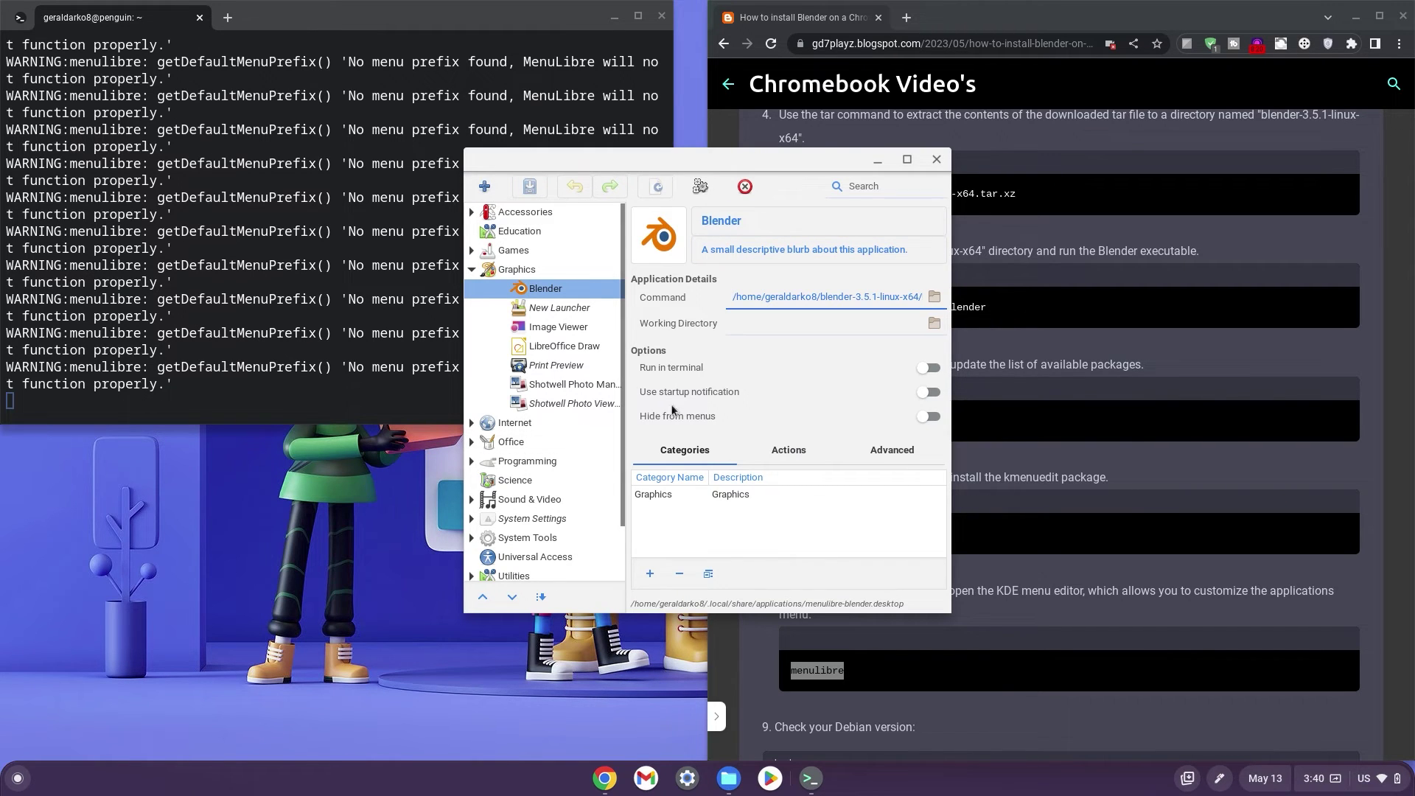
click(938, 161)
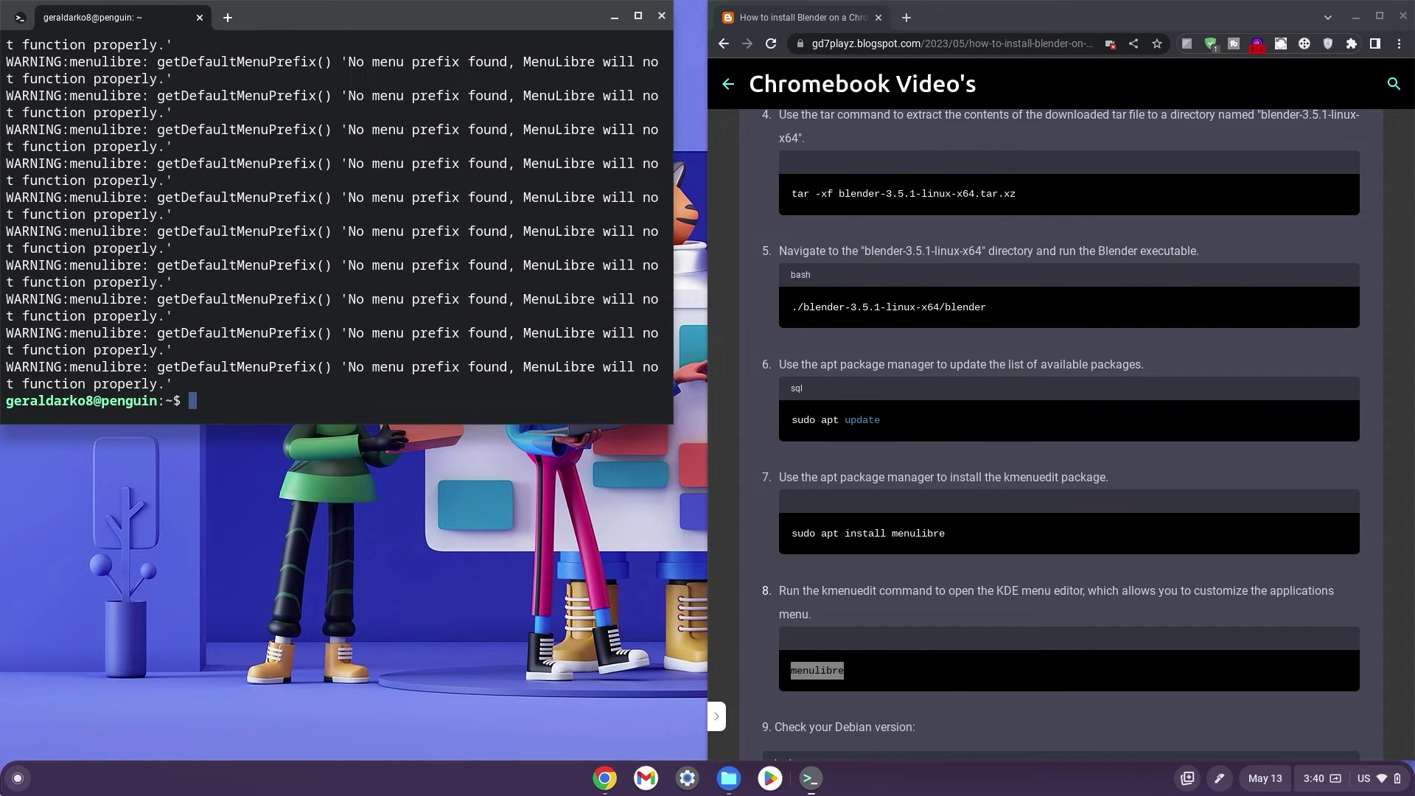
Find Blender through the ChromeOS Launcher search and launch it to its Quick Setup splash screen.
click(17, 777)
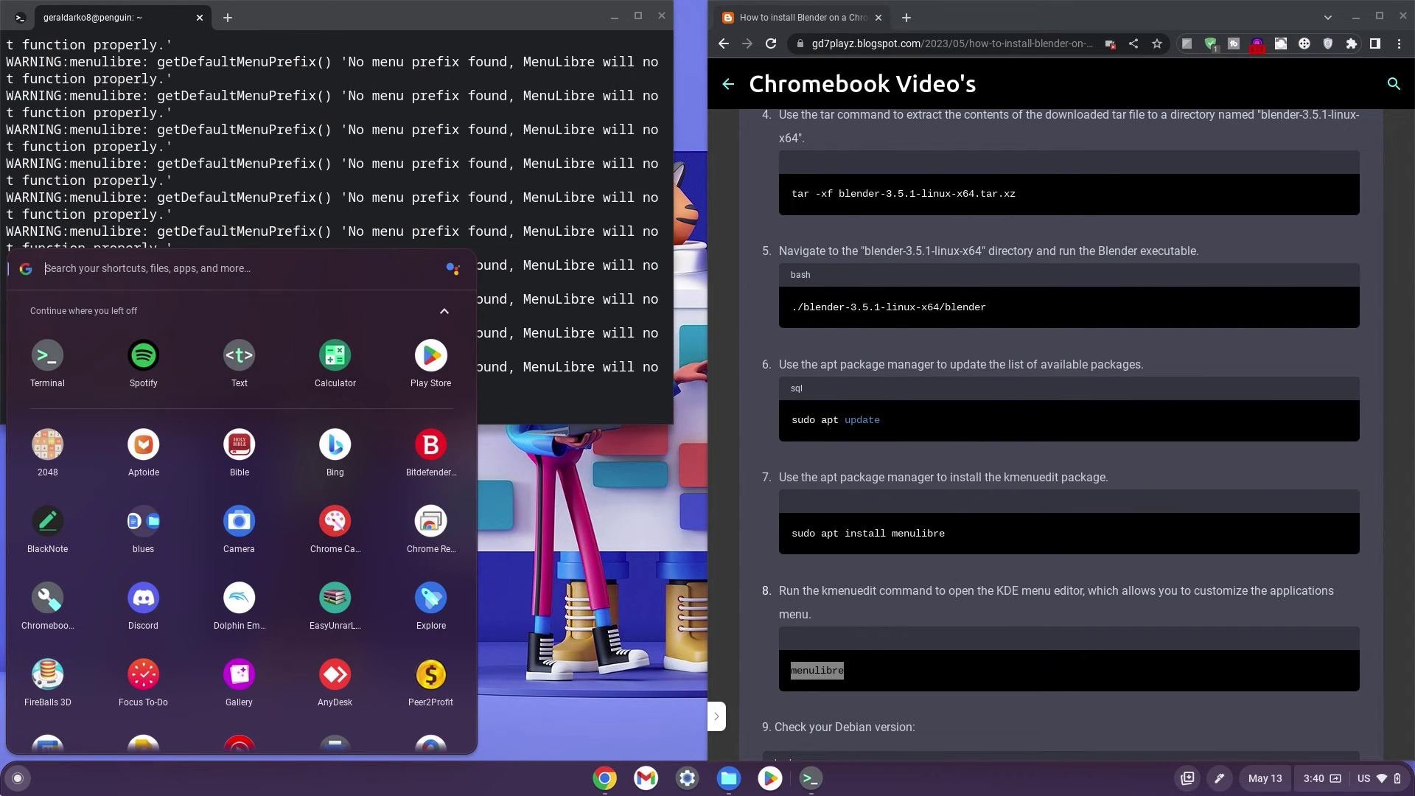
text(blender)
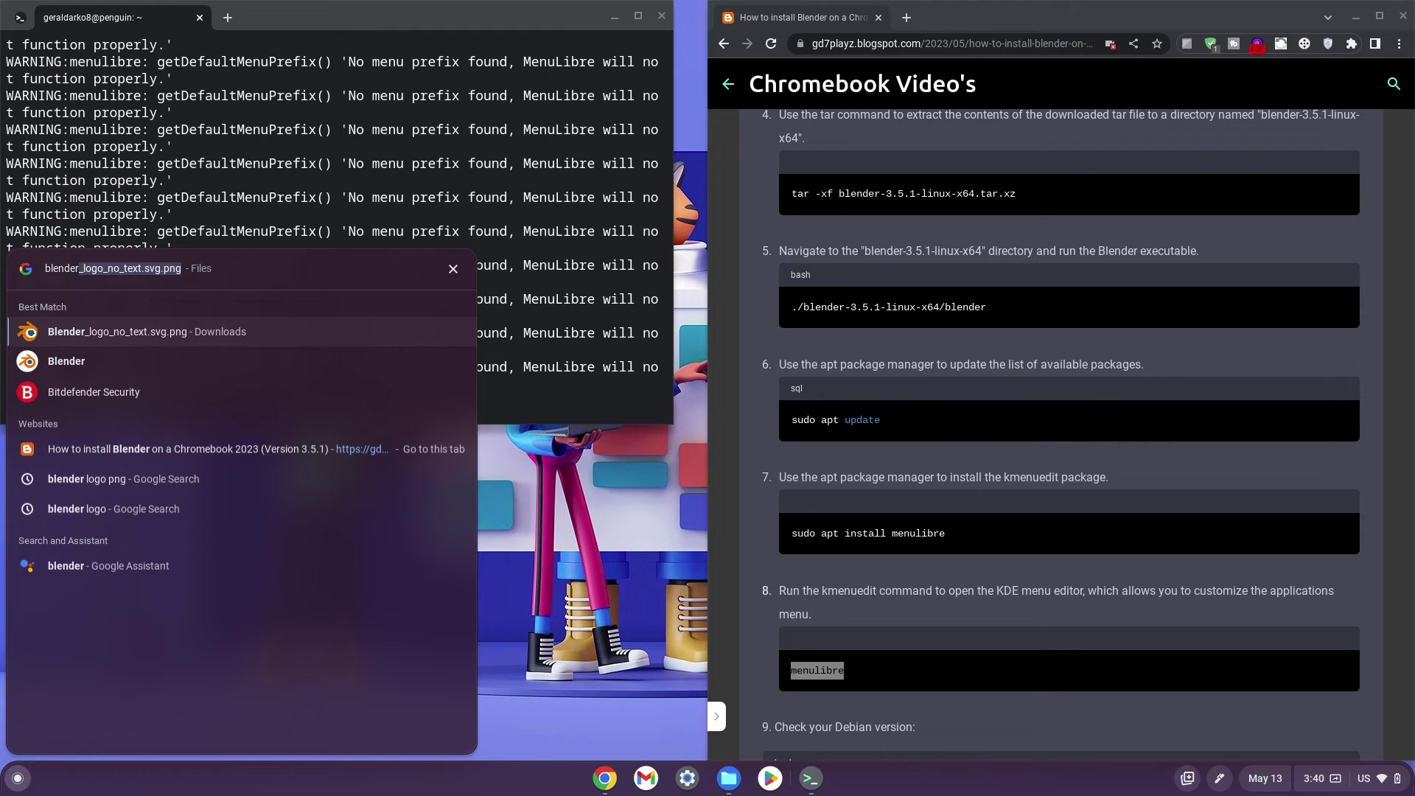
click(67, 361)
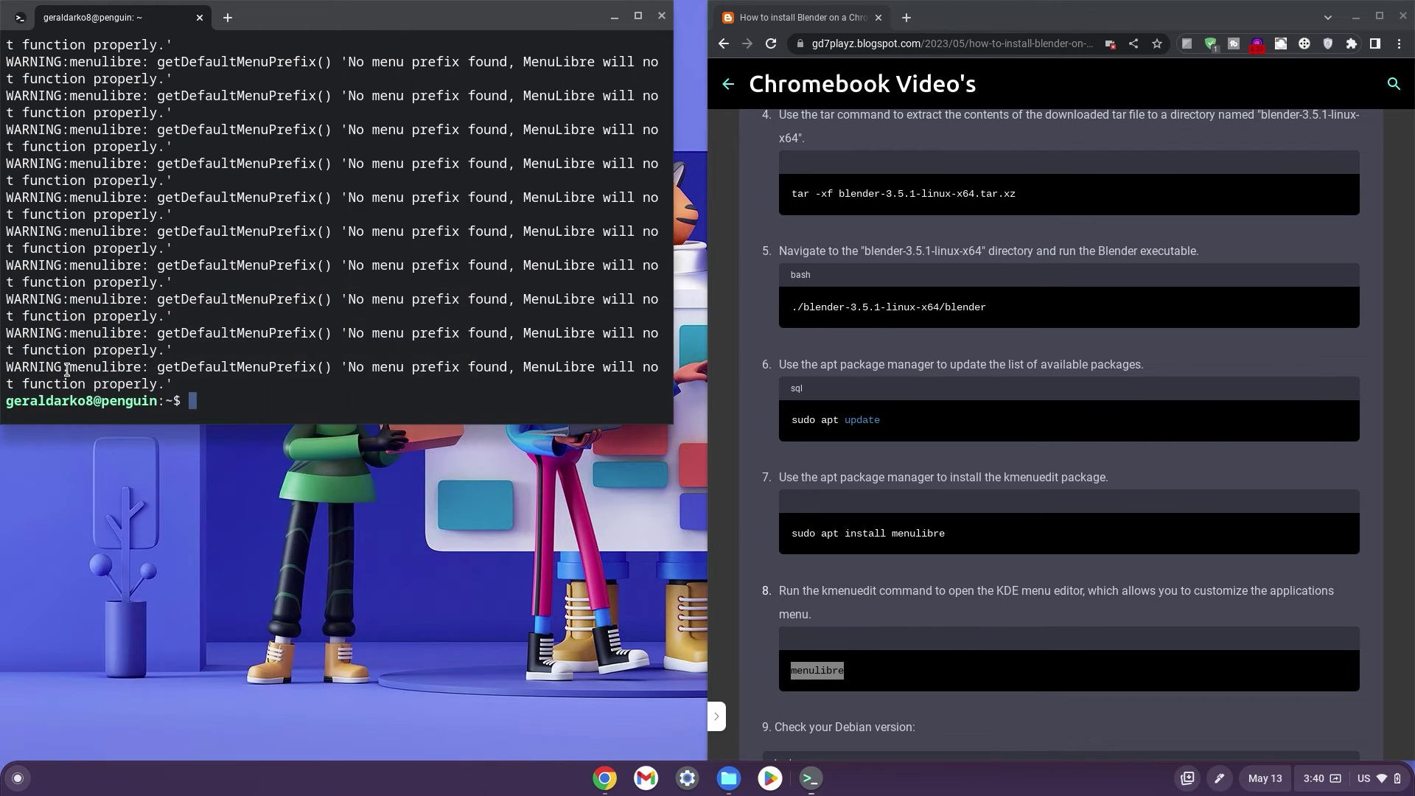